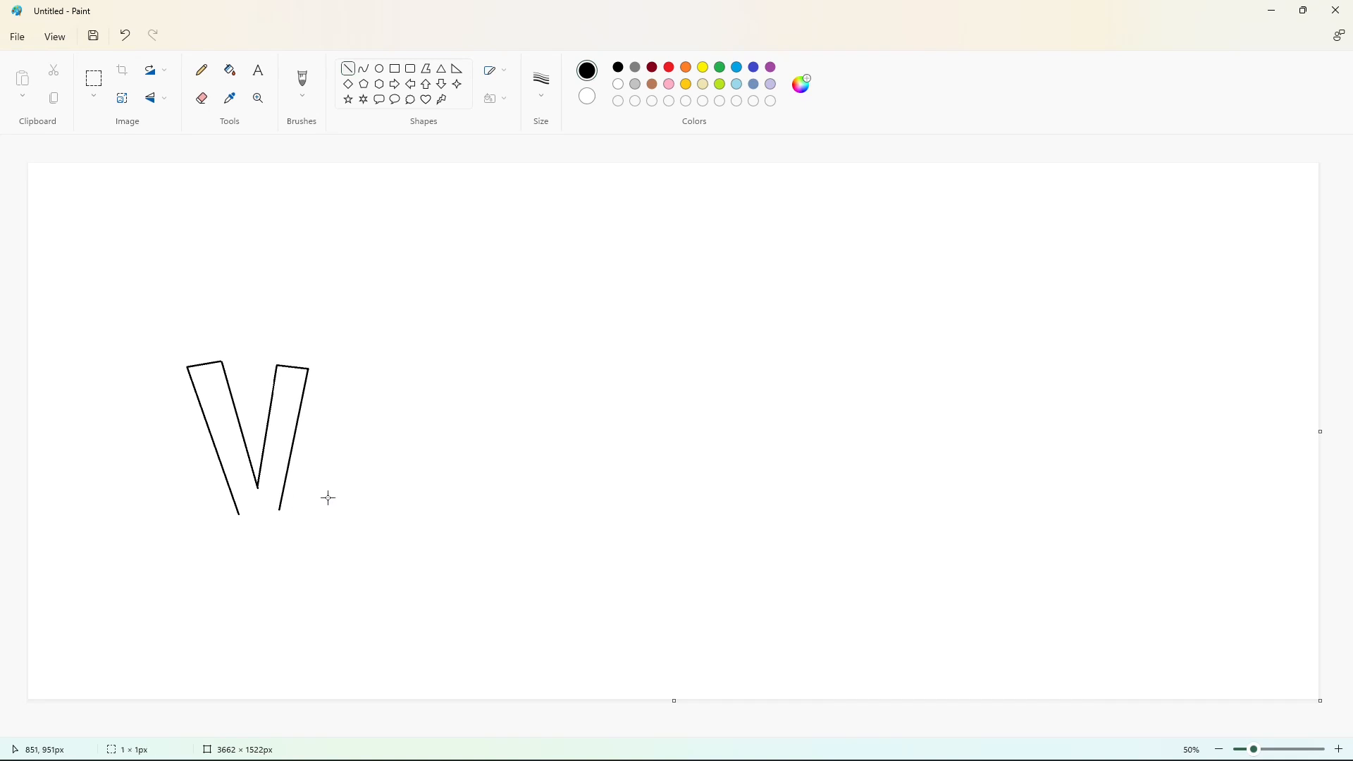
- Fill the outlined V with black
left_click(230, 70)
left_click(221, 386)
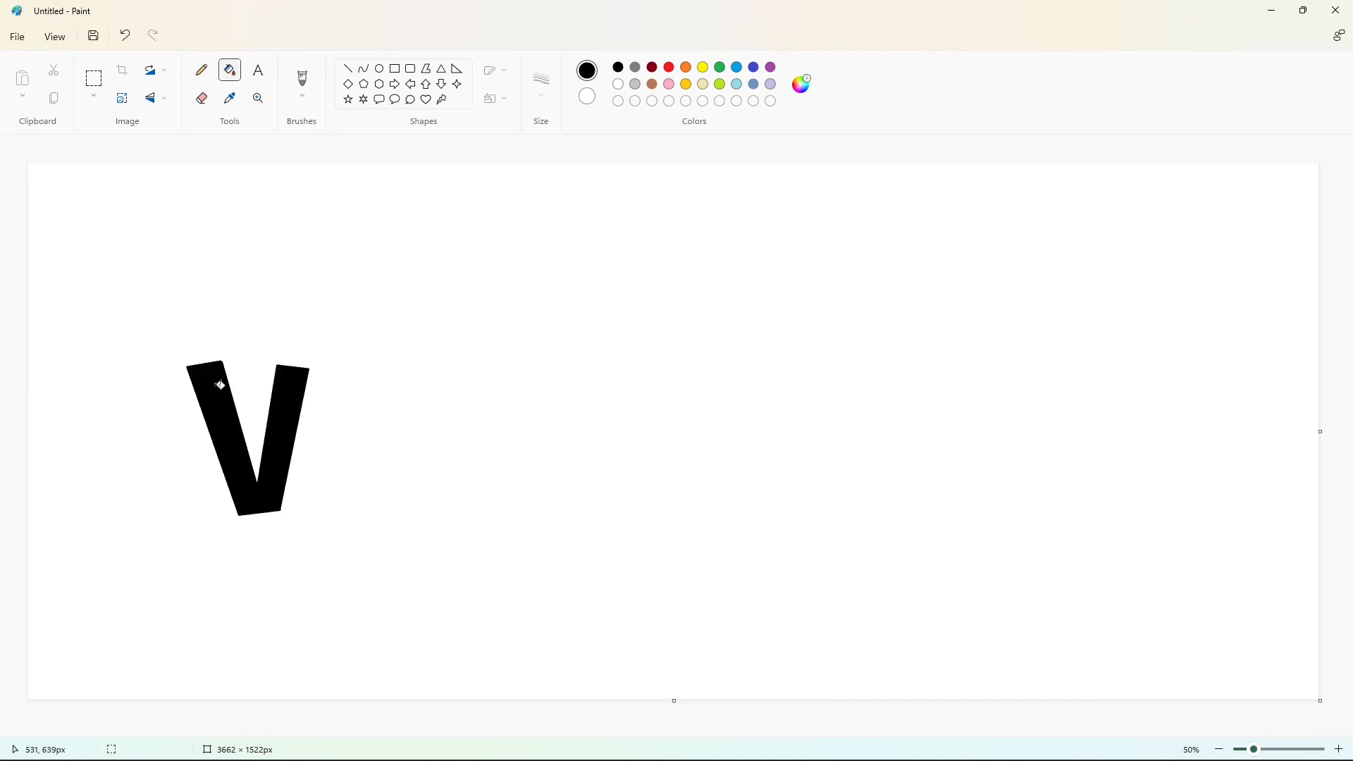
- Draw an ellipse about 275 × 255 px beside the V and erase small gaps in its lower-right outline
left_click(379, 69)
left_click_drag(314, 413, 398, 496)
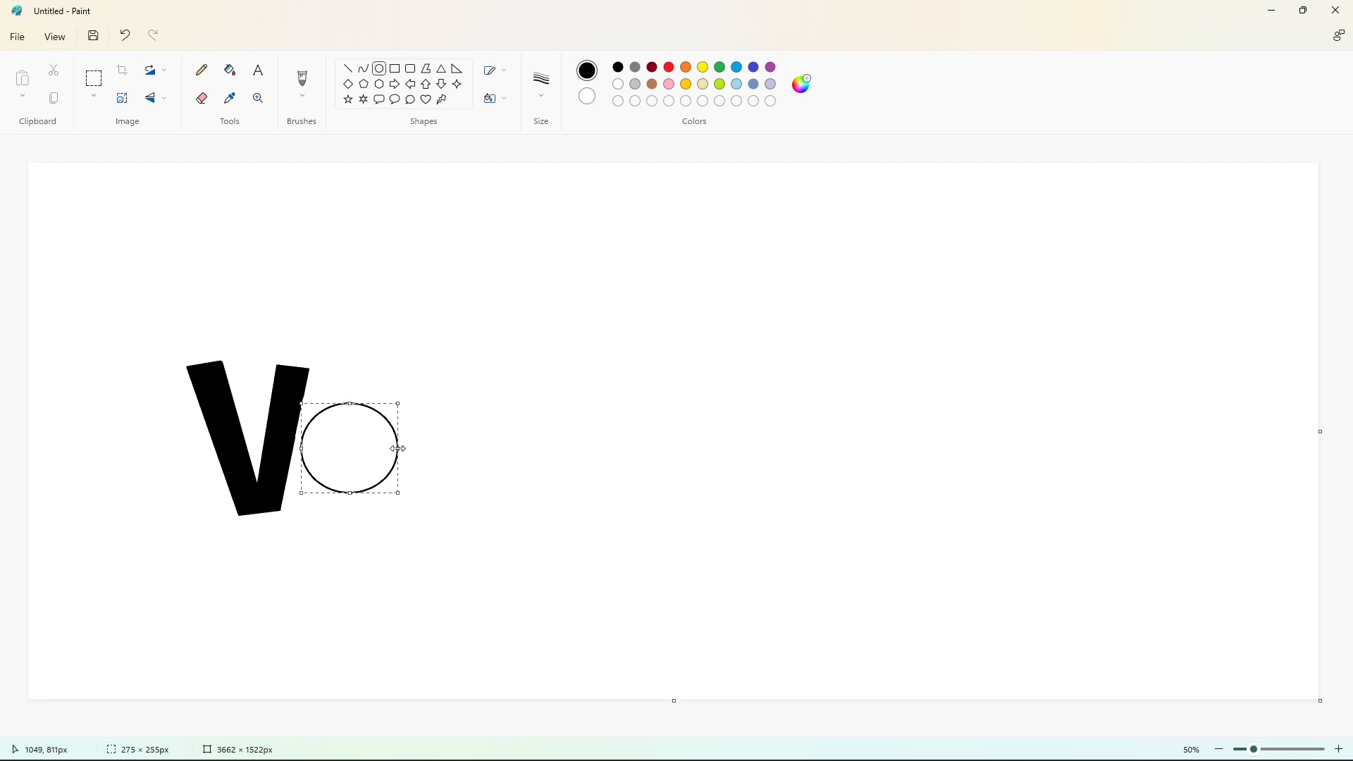
left_click(202, 98)
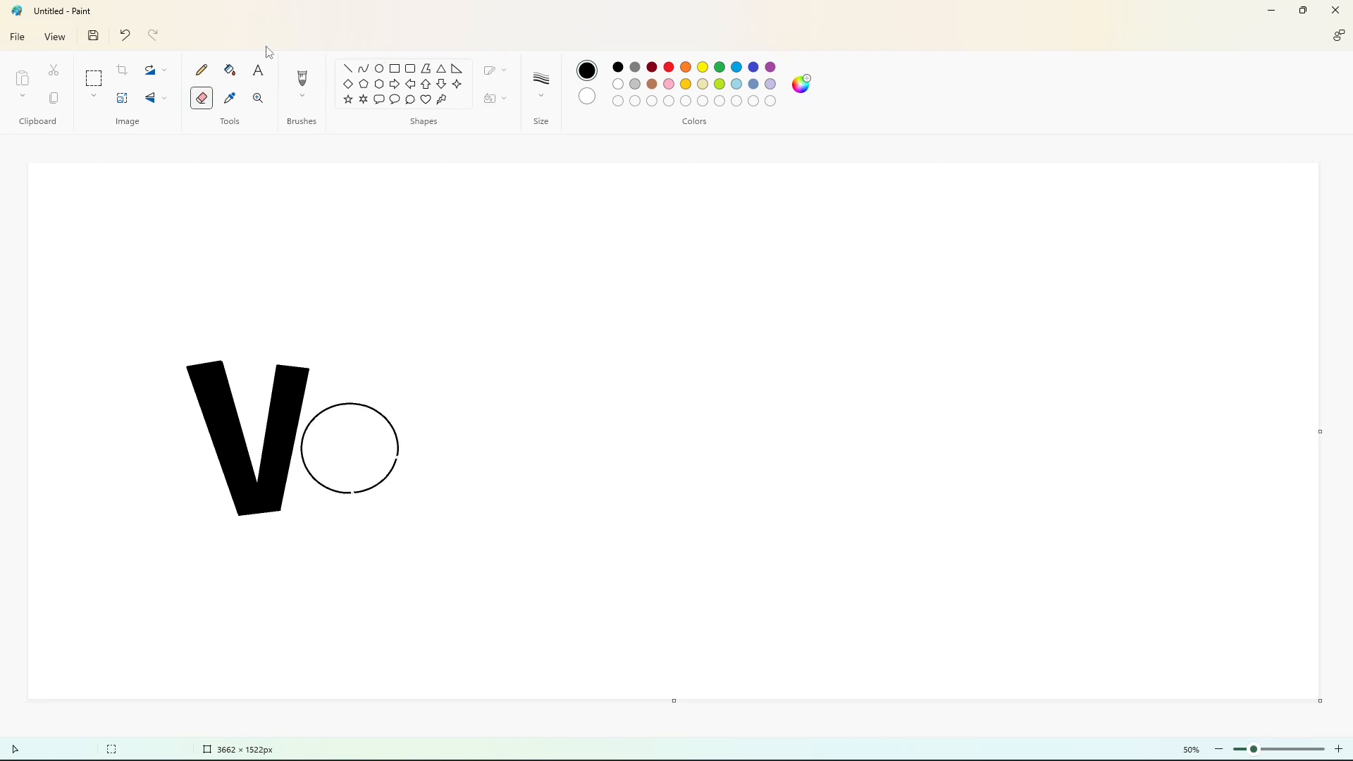
left_click(229, 70)
- Complete the first e with a lower lip, crossbar lines and inner curves, and fill it with black
left_click(364, 68)
mouse_move(350, 493)
left_mouse_down()
mouse_move(398, 465)
mouse_move(380, 484)
mouse_move(392, 484)
mouse_move(321, 457)
mouse_move(374, 462)
mouse_move(356, 485)
mouse_move(401, 466)
mouse_move(323, 442)
mouse_move(387, 441)
mouse_move(372, 410)
left_mouse_up()
left_click(486, 489)
left_click(364, 68)
left_click(356, 485)
left_click(363, 69)
left_click(230, 69)
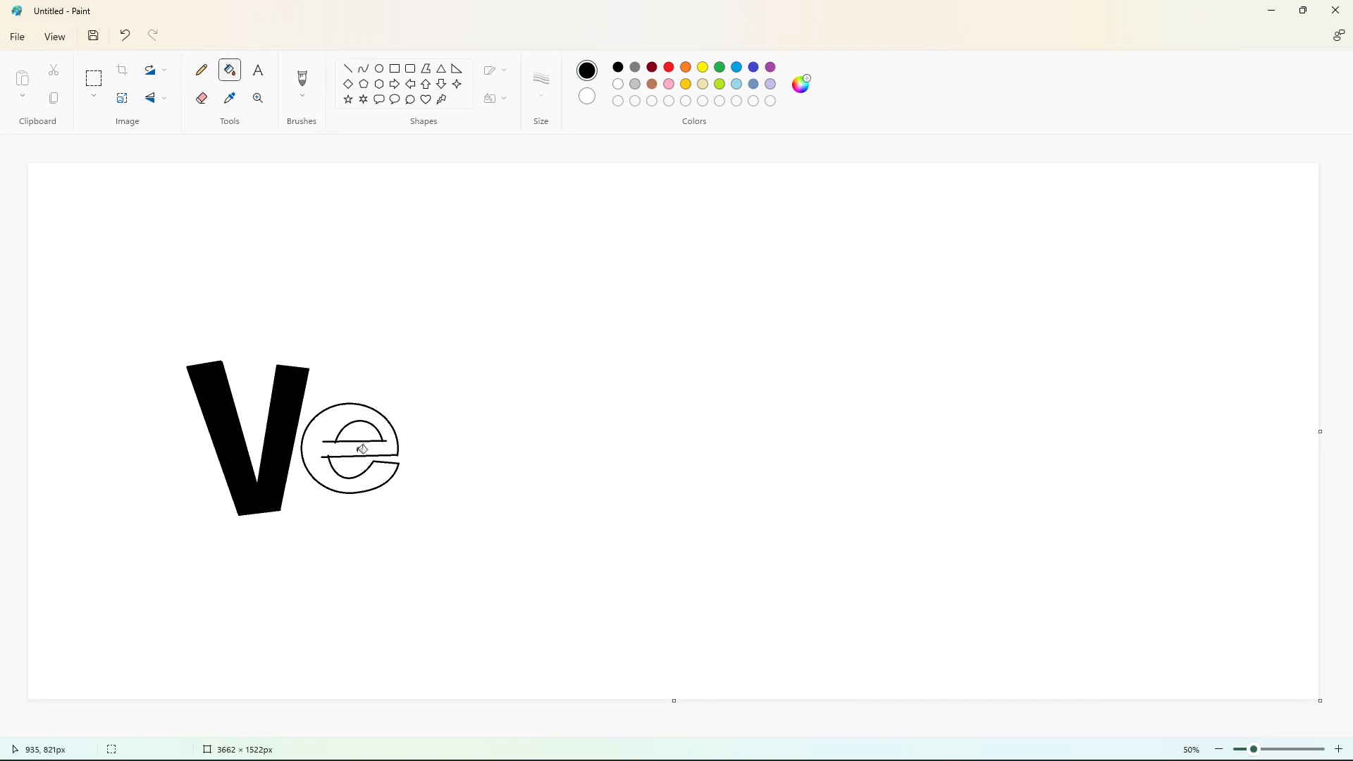
left_click(358, 451)
- Draw a circle above and beside the e as a g's upper bowl, with a straight-sided ear at its upper right
left_click(380, 68)
mouse_move(398, 377)
left_mouse_down()
mouse_move(477, 455)
mouse_move(438, 457)
left_mouse_up()
left_click(348, 68)
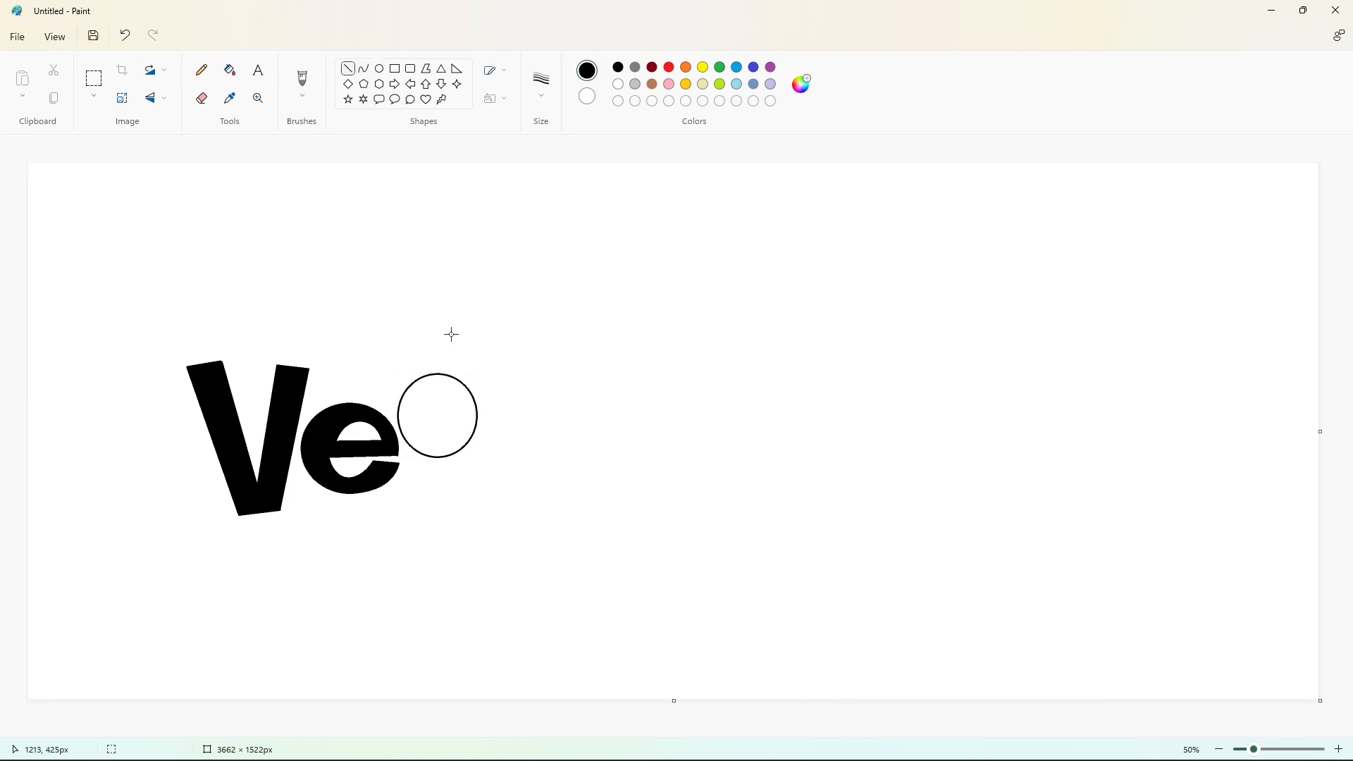
left_click_drag(469, 366, 453, 384)
- Add the g's inner circle and a lower oval bowl containing a smaller oval about 125 × 97 px
left_click(379, 68)
mouse_move(409, 392)
left_mouse_down()
mouse_move(450, 433)
mouse_move(479, 538)
left_mouse_up()
left_click(404, 480)
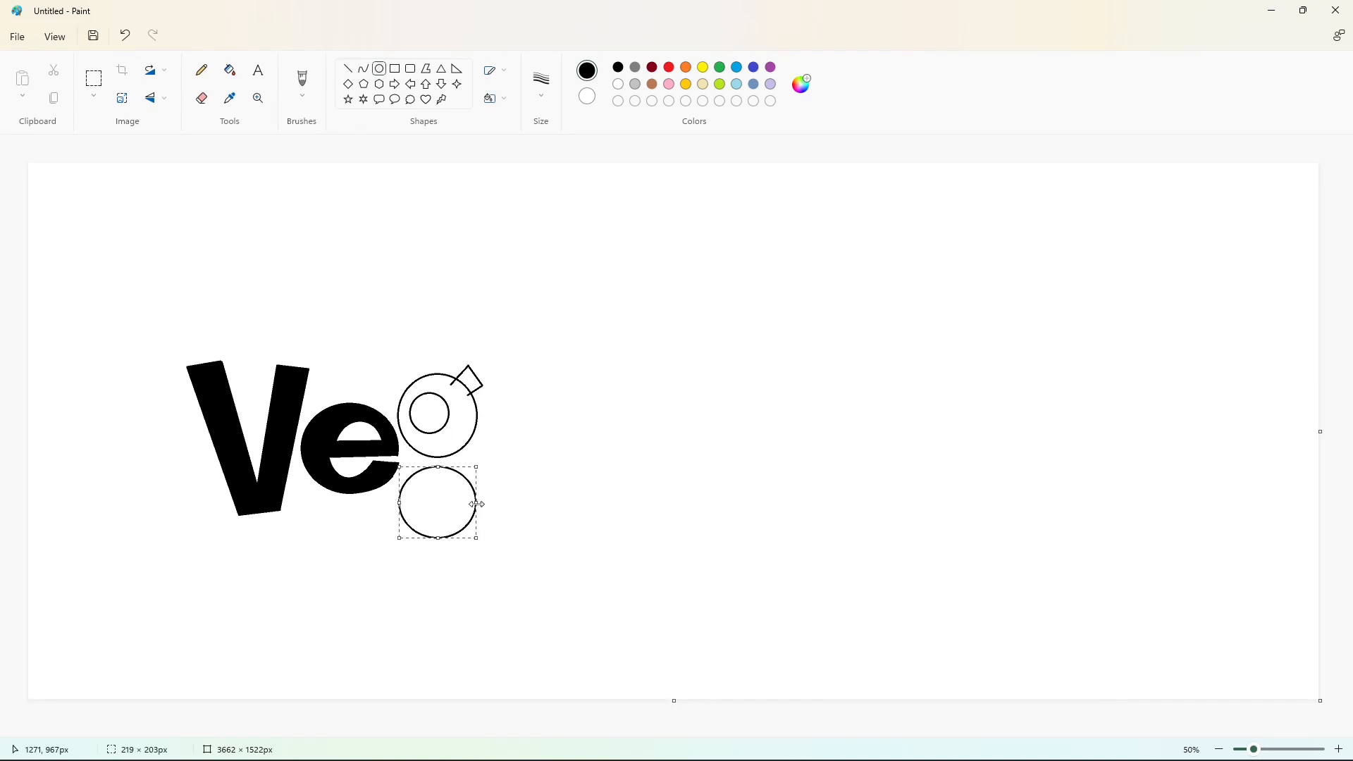
left_click(595, 484)
left_click_drag(401, 501, 463, 528)
key("Up")
key("Up")
key("Up")
key("Up")
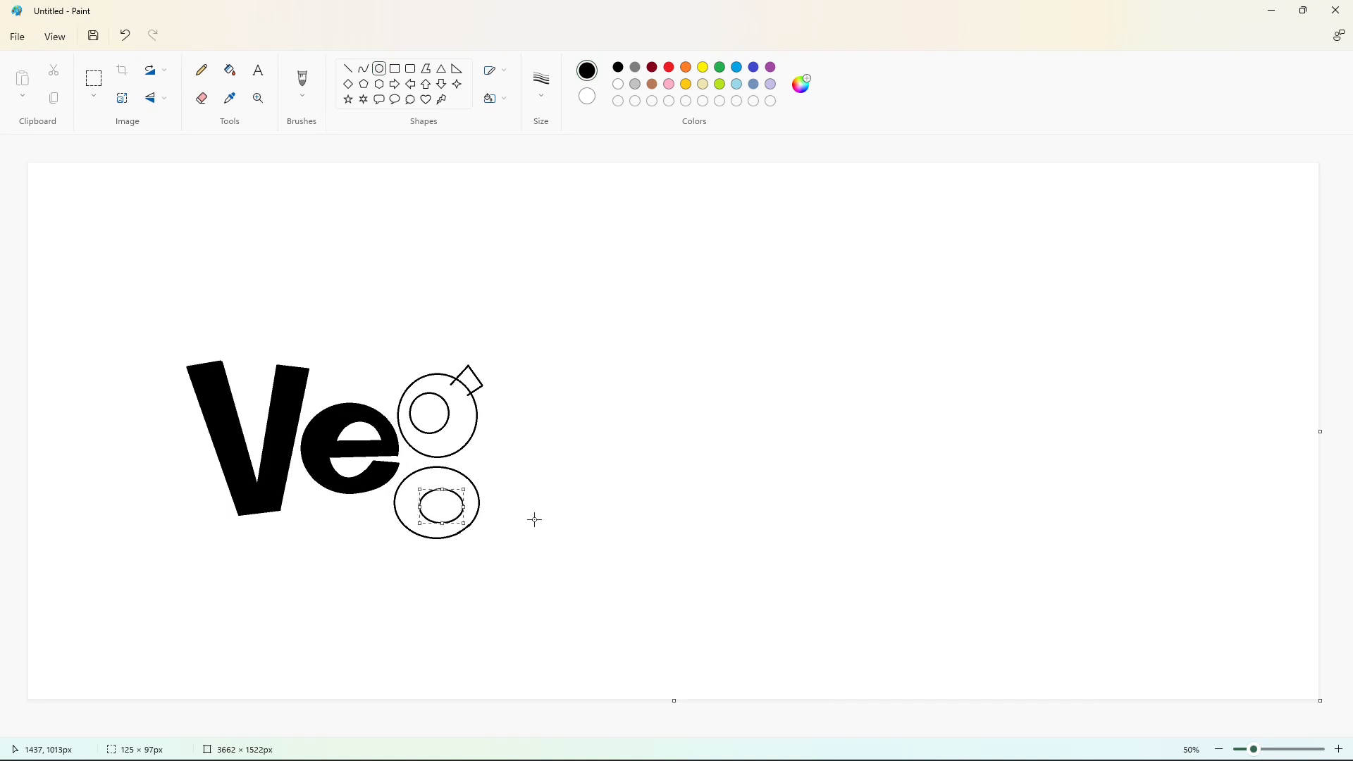
left_click(535, 520)
- Join the g's two bowls with a pair of short curves and fill the letter with black
left_click(364, 68)
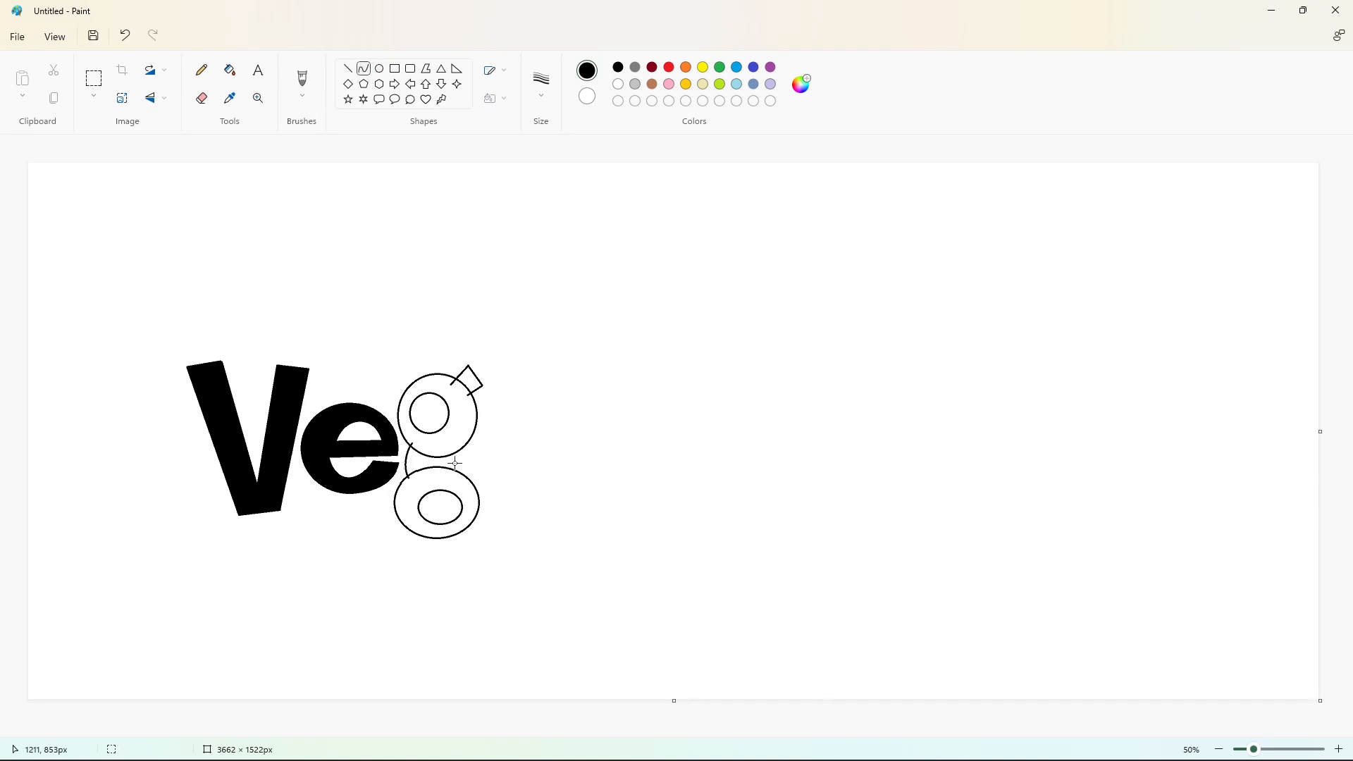
left_click_drag(423, 476, 425, 457)
left_click(230, 70)
left_click(438, 448)
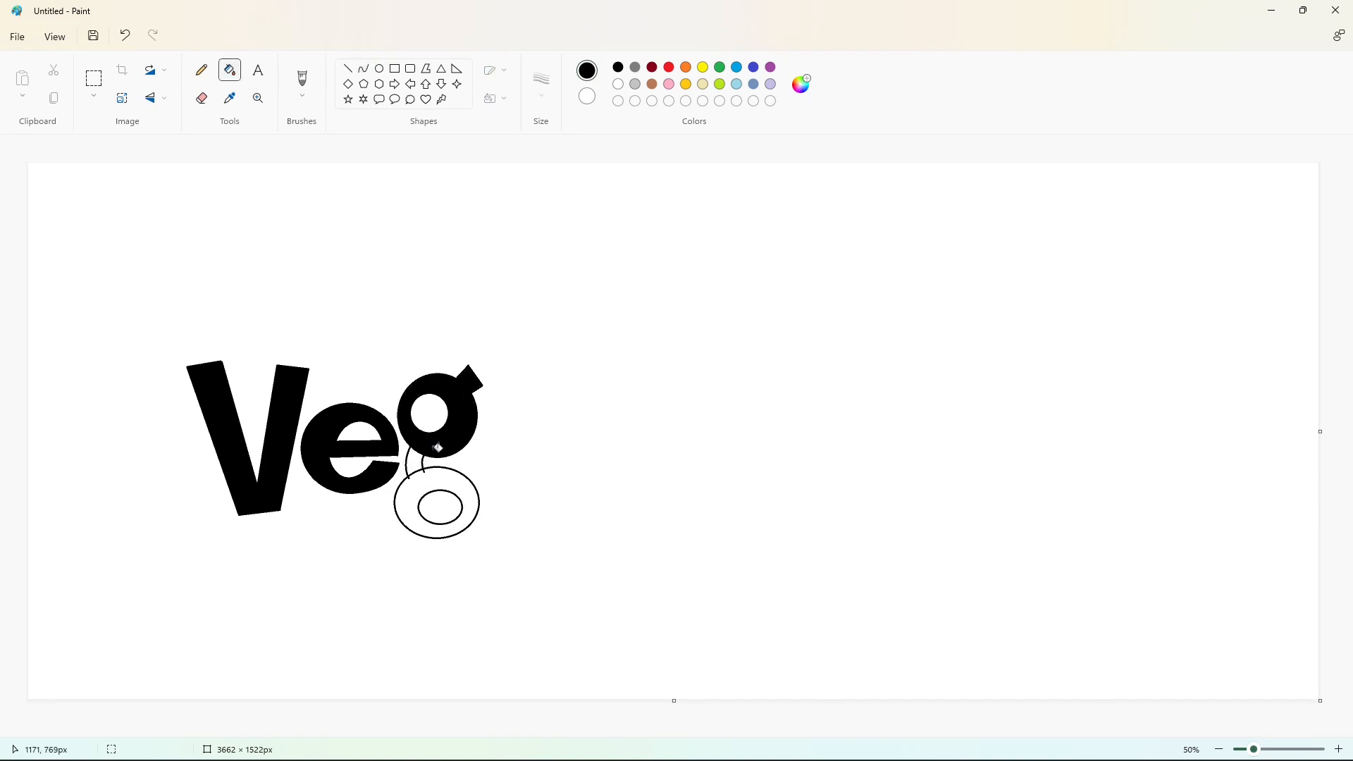
left_click(429, 477)
- Draw the second g's wide upper oval, an inner circle about 91 × 89 px and a pointed ear
left_click(379, 68)
left_click_drag(491, 395, 571, 456)
mouse_move(491, 425)
left_mouse_down()
mouse_move(531, 388)
mouse_move(572, 424)
mouse_move(554, 445)
left_mouse_up()
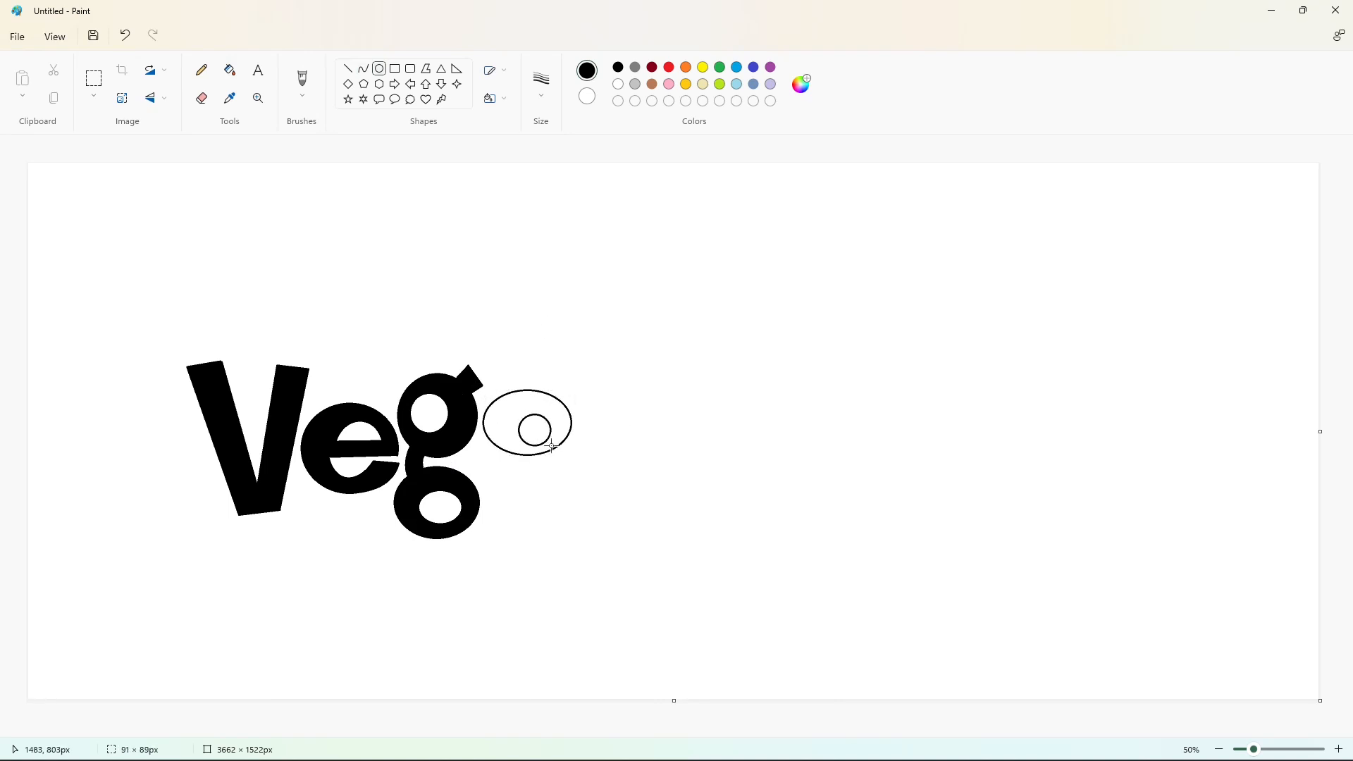
left_click(347, 68)
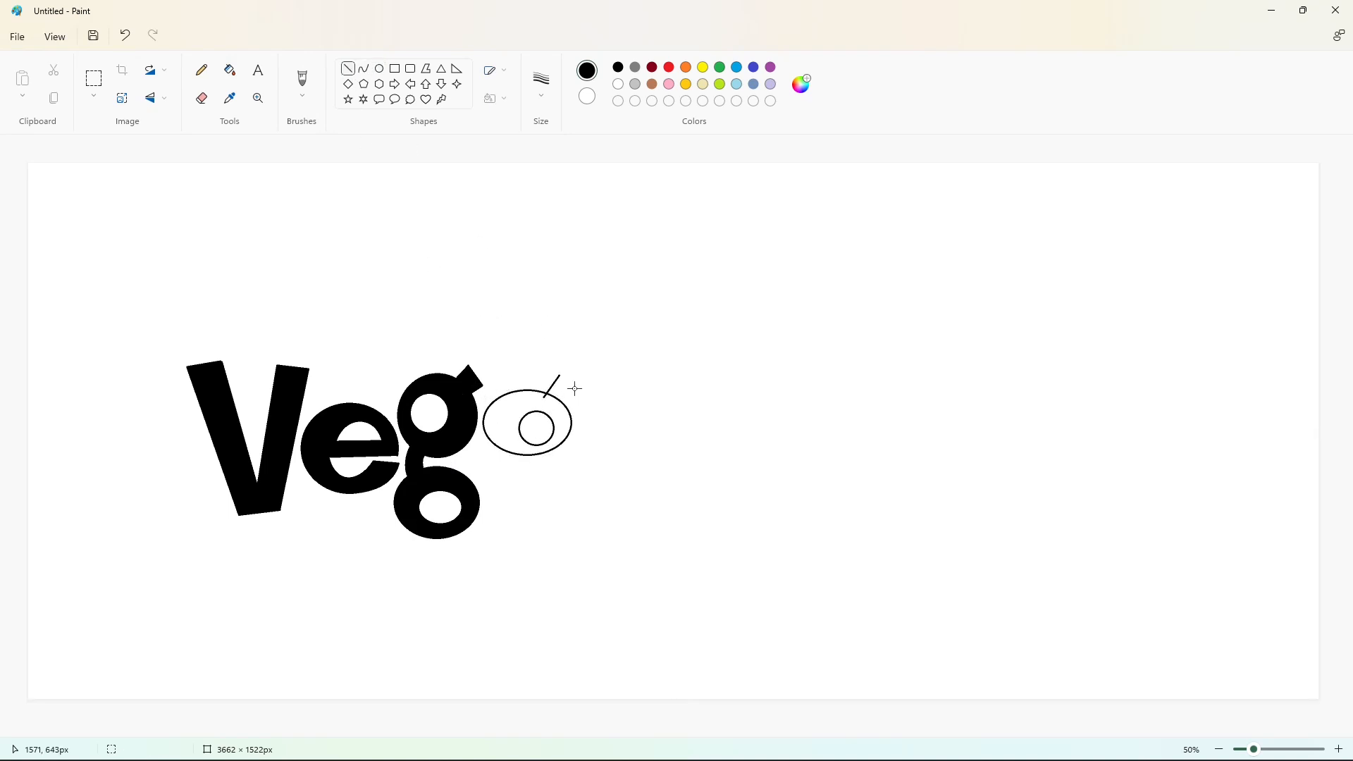
mouse_move(561, 376)
left_mouse_down()
mouse_move(572, 393)
mouse_move(560, 408)
left_mouse_up()
- Draw and adjust a wide lower oval for the second g, with a smaller oval inside it
left_click(380, 68)
left_click_drag(485, 467, 571, 518)
left_click_drag(529, 466, 529, 463)
left_click_drag(570, 489, 575, 490)
mouse_move(486, 489)
left_mouse_down()
mouse_move(542, 501)
mouse_move(502, 473)
left_mouse_up()
left_click(621, 473)
- Connect the second g's upper and lower bowls with two short curves
left_click(364, 68)
left_click(494, 459)
left_click(495, 459)
left_click(539, 466)
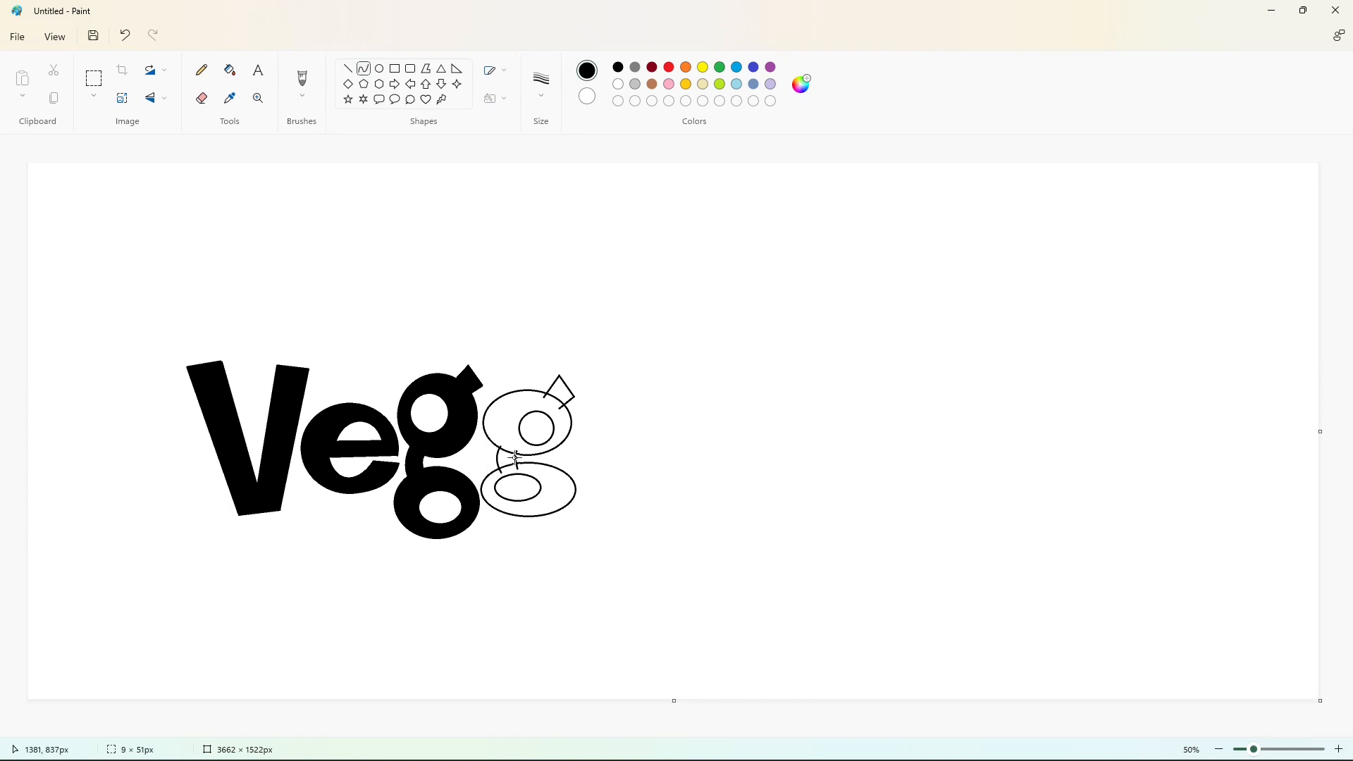
left_click(515, 458)
- Fill the second g's ear, upper bowl, neck and lower bowl with black, keeping its inner ovals white
left_click(230, 69)
left_click(558, 389)
left_click(526, 403)
left_click(506, 459)
left_click(516, 485)
key("ctrl+z")
left_click(553, 477)
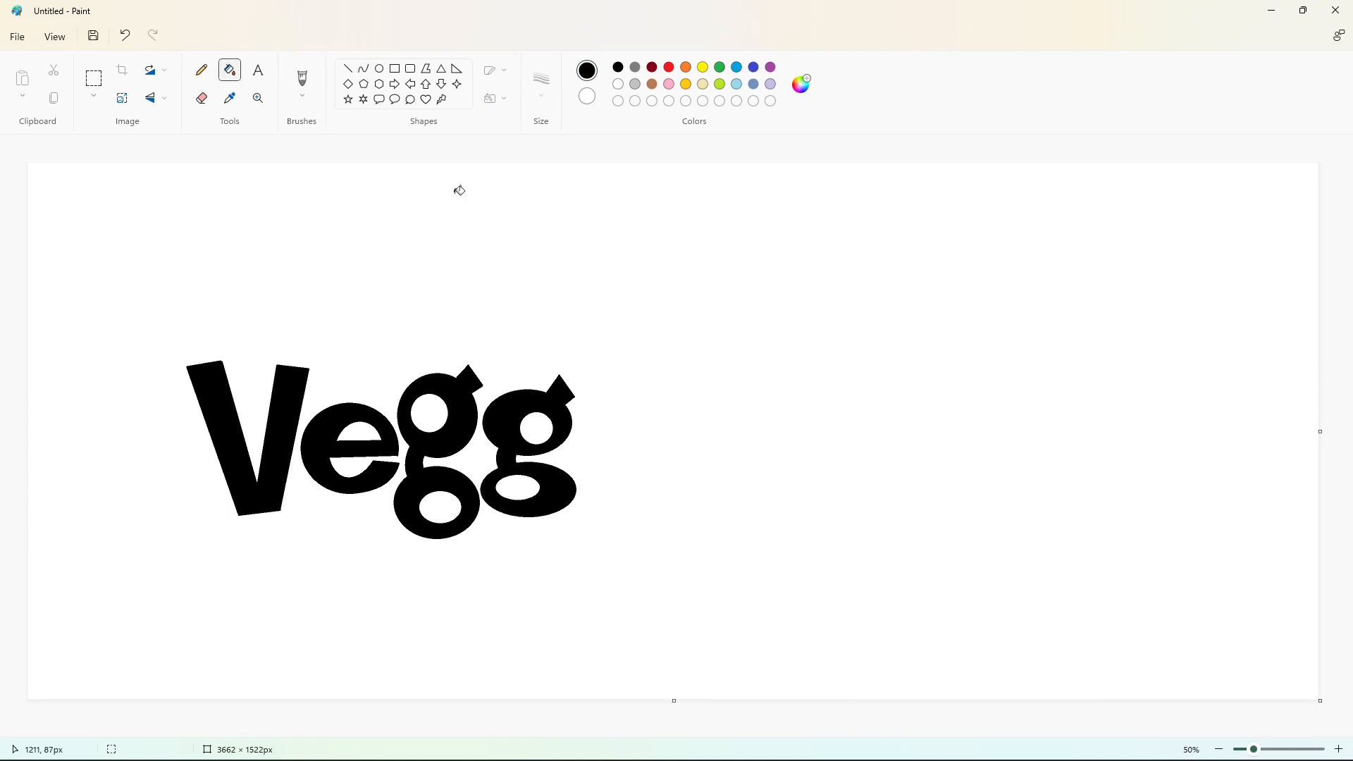
- Draw a lowercase i from a narrow upright rectangle with a circle above it, and fill both with black
left_click(395, 68)
left_click_drag(584, 408, 608, 498)
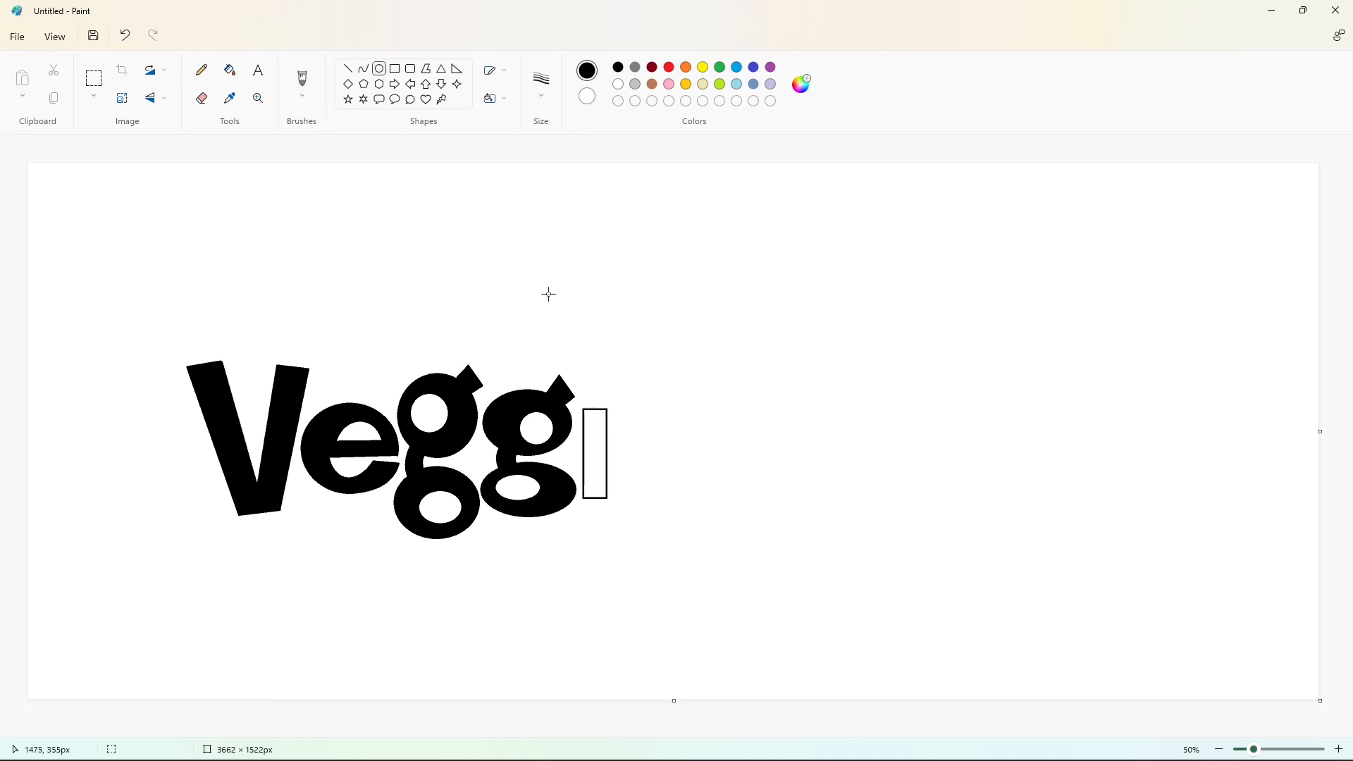
left_click_drag(578, 361, 617, 399)
left_click(230, 69)
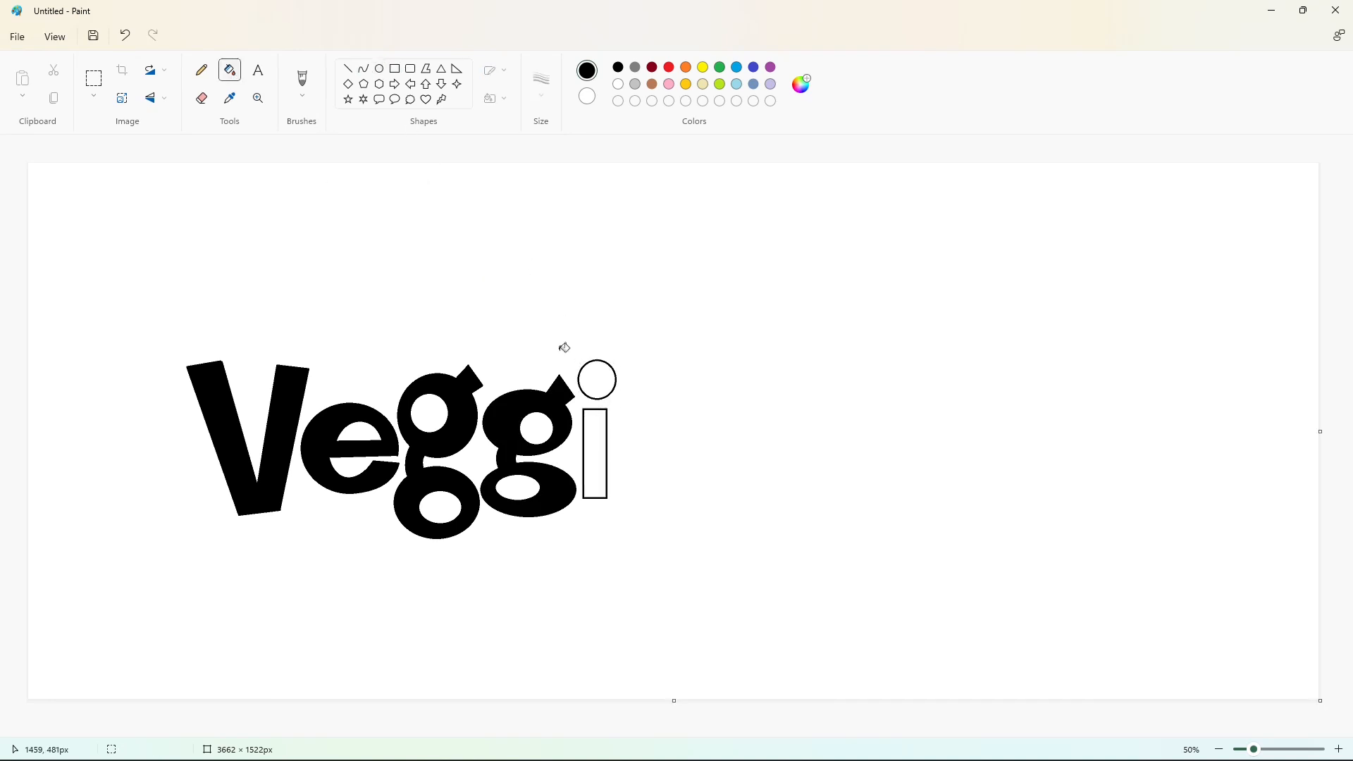
left_click(597, 379)
left_click(595, 423)
- Draw a tall ellipse about 205 × 309 px beside the i and widen it on both sides
left_click(379, 69)
left_click_drag(625, 391, 697, 501)
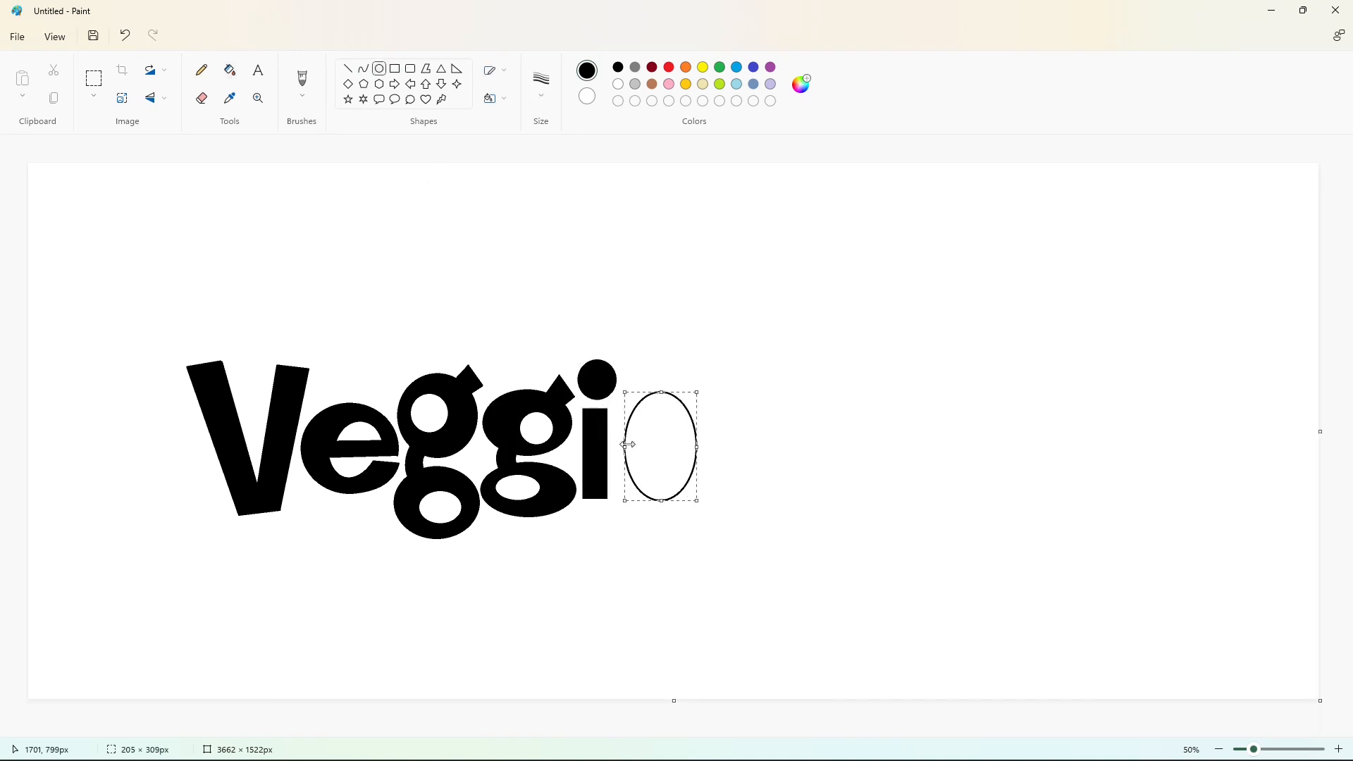
left_click_drag(625, 446, 615, 446)
left_click_drag(697, 448, 702, 449)
left_click(768, 471)
- Erase two gaps in the tall ellipse's lower-right outline and remove the arc between them with a white fill
left_click(201, 71)
left_click(201, 97)
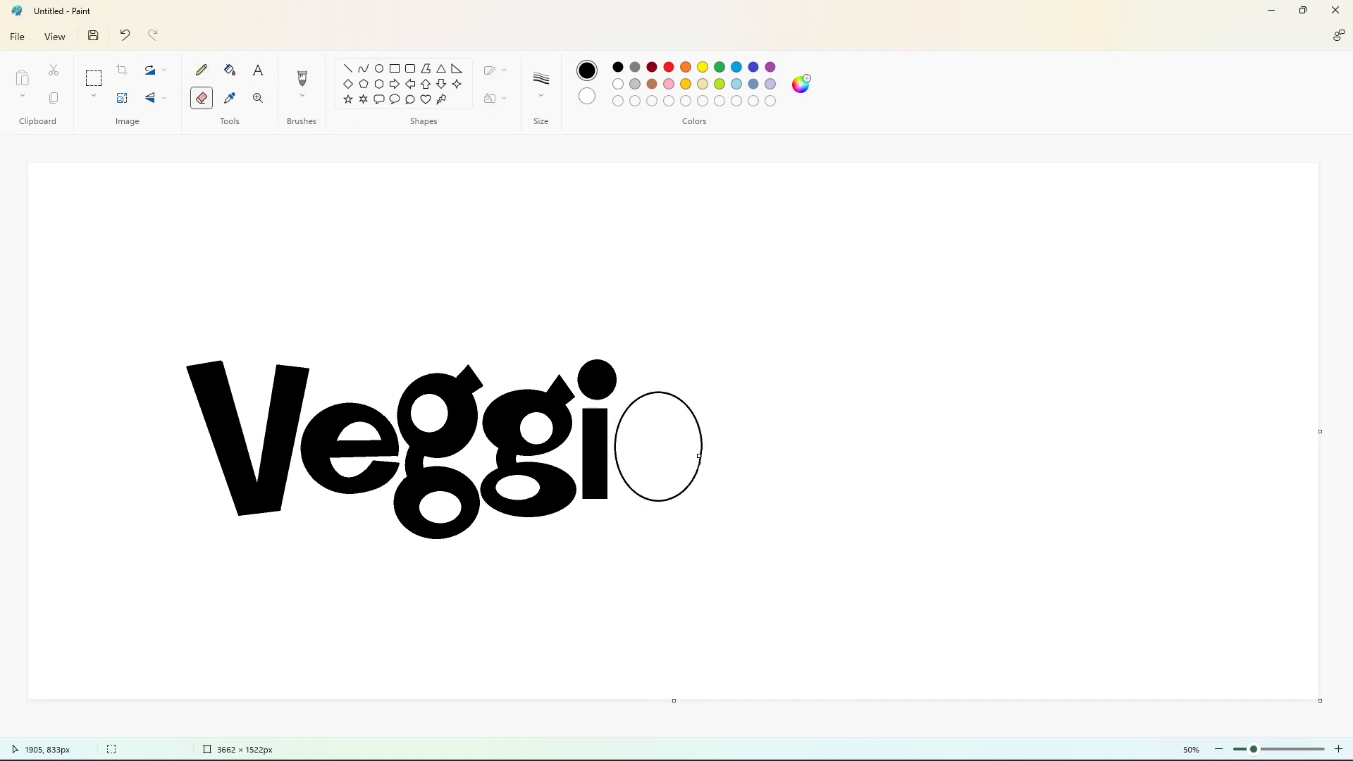
left_click(229, 69)
left_click(619, 84)
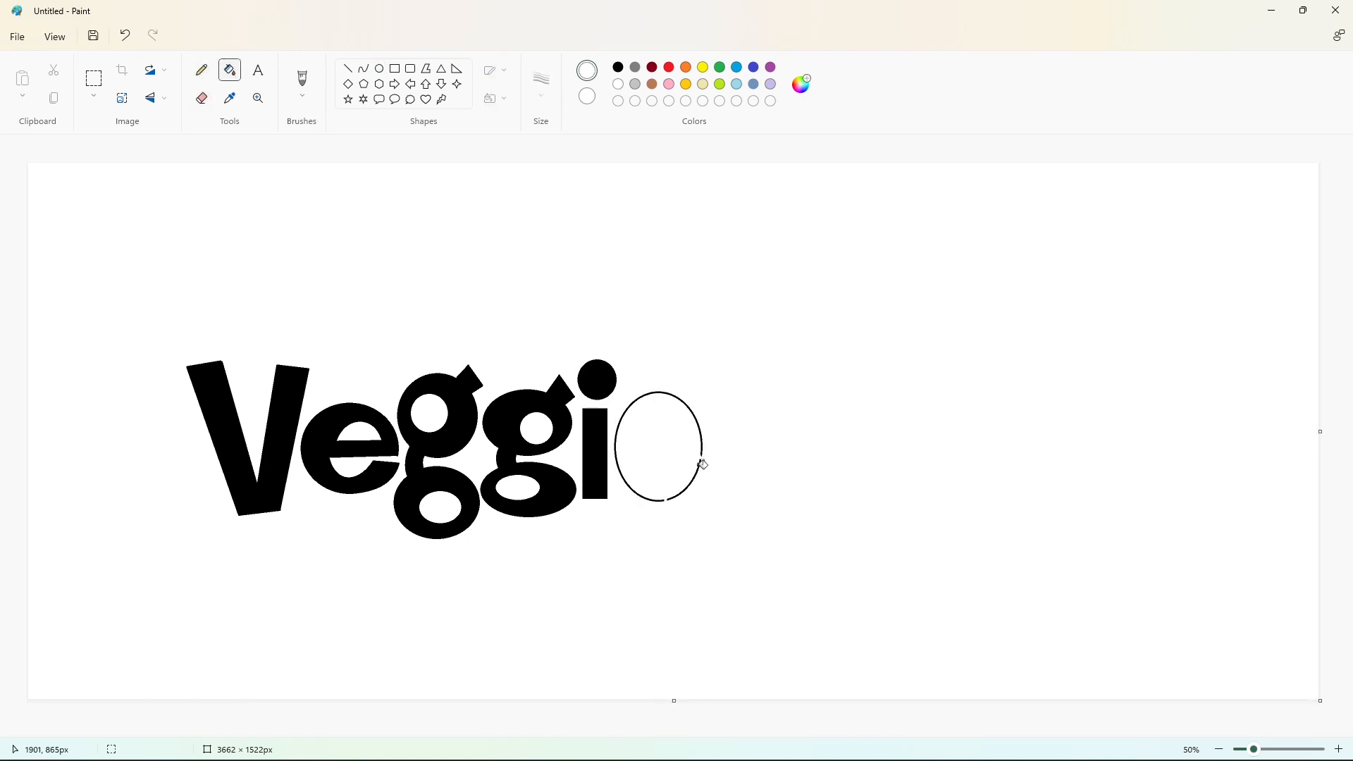
left_click(700, 463)
- Draw the second e's lower outer curve, crossbar line and lower inner curve in black
left_click(363, 69)
left_click(618, 67)
mouse_move(680, 484)
left_mouse_down()
mouse_move(703, 462)
mouse_move(628, 458)
mouse_move(680, 463)
left_mouse_up()
left_click(682, 499)
left_click(701, 481)
left_click(773, 489)
left_click(350, 70)
left_click(767, 462)
left_click(363, 70)
left_click_drag(646, 468, 641, 484)
left_click(668, 493)
left_click(783, 490)
- Outline the second e's upper opening and fill the letter body with black
left_click(349, 69)
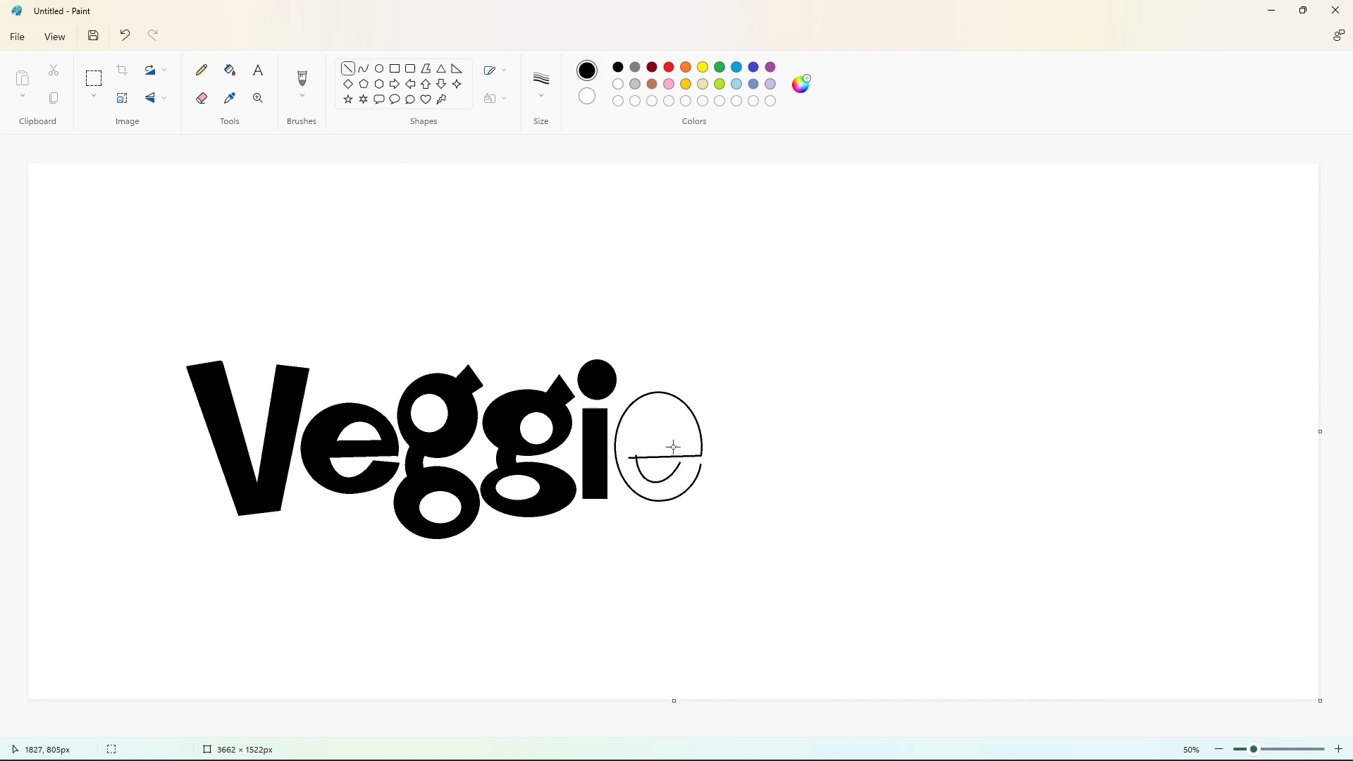
mouse_move(632, 432)
left_mouse_down()
mouse_move(688, 431)
mouse_move(647, 419)
mouse_move(659, 397)
mouse_move(740, 518)
left_mouse_up()
left_click(230, 70)
left_click(671, 413)
- Draw a T beside the second e using a rectangular stem about 77 × 409 px and a slightly slanted top bar
left_click(395, 68)
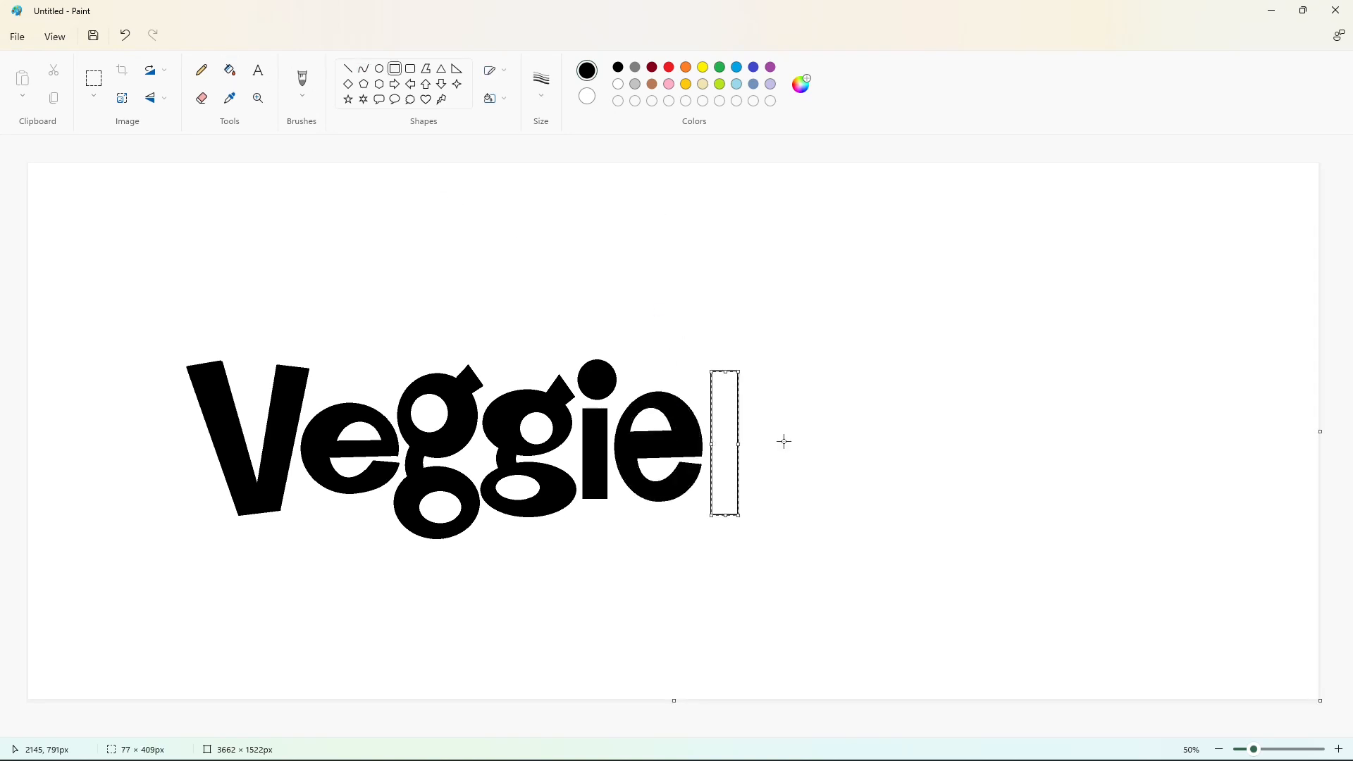
left_click(782, 441)
left_click(348, 69)
mouse_move(716, 388)
left_mouse_down()
mouse_move(680, 389)
mouse_move(774, 361)
mouse_move(773, 379)
mouse_move(733, 385)
left_mouse_up()
left_click(819, 369)
left_click(820, 378)
- Fill the T's stem and top bar with black
left_click(229, 70)
left_click(726, 398)
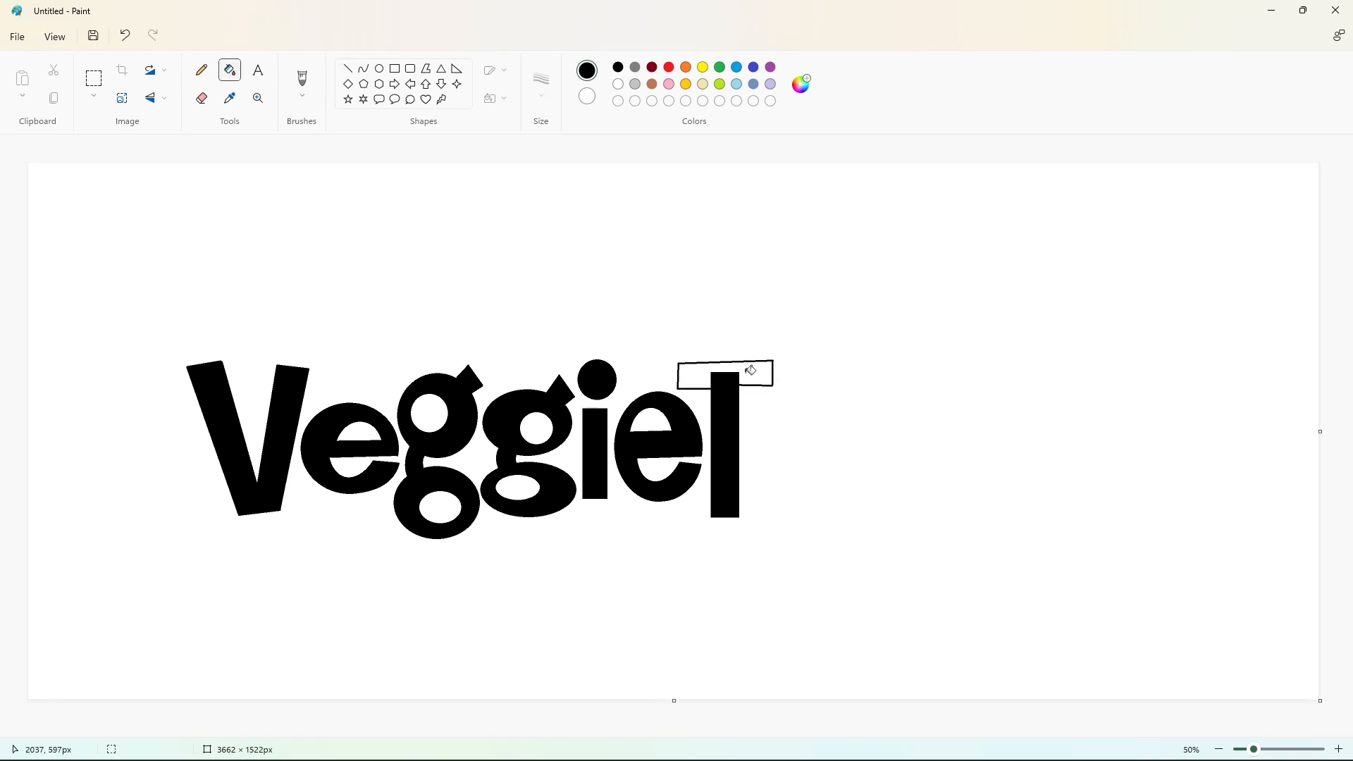
left_click(751, 371)
- Draw the arched outer top and straight right side of a lowercase a beside the T
left_click(364, 68)
left_click_drag(790, 431, 837, 430)
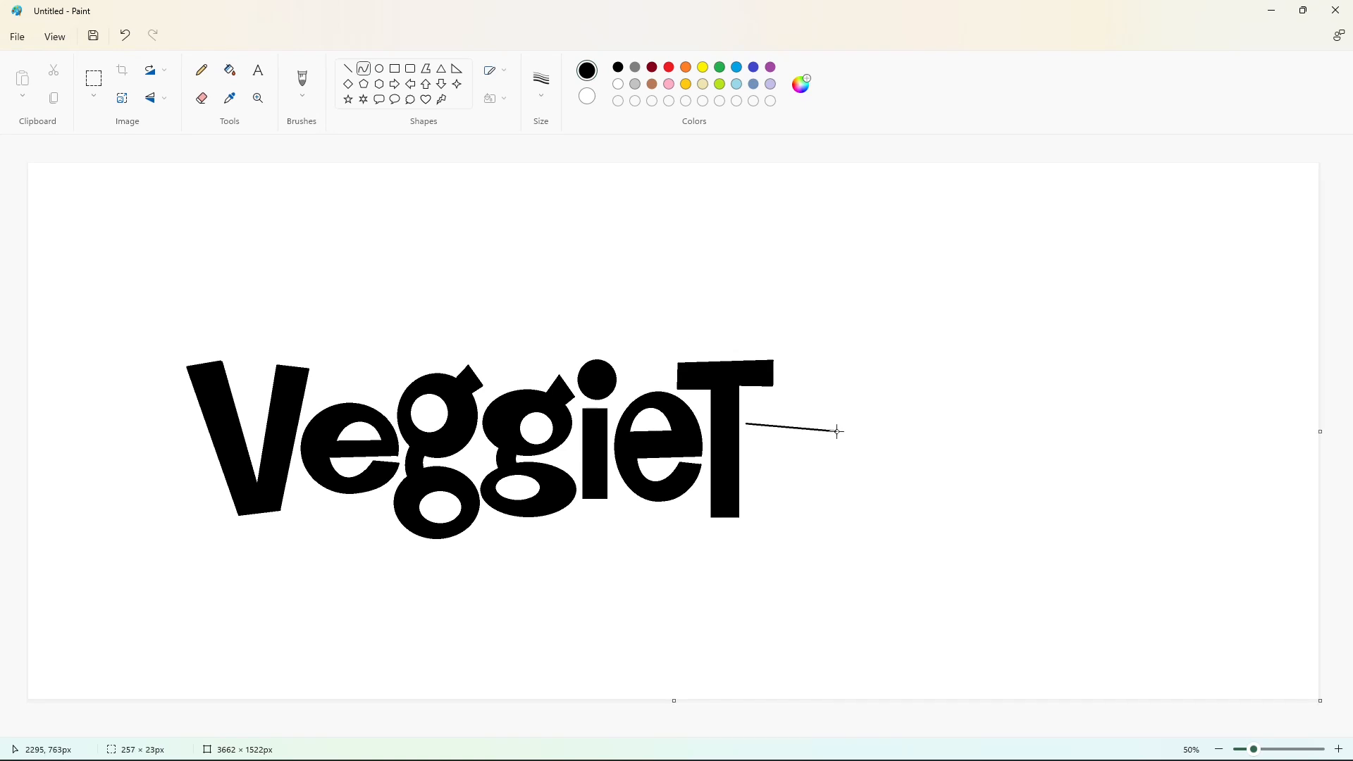
left_click(759, 381)
left_click_drag(772, 381, 832, 382)
left_click(945, 429)
left_click(348, 69)
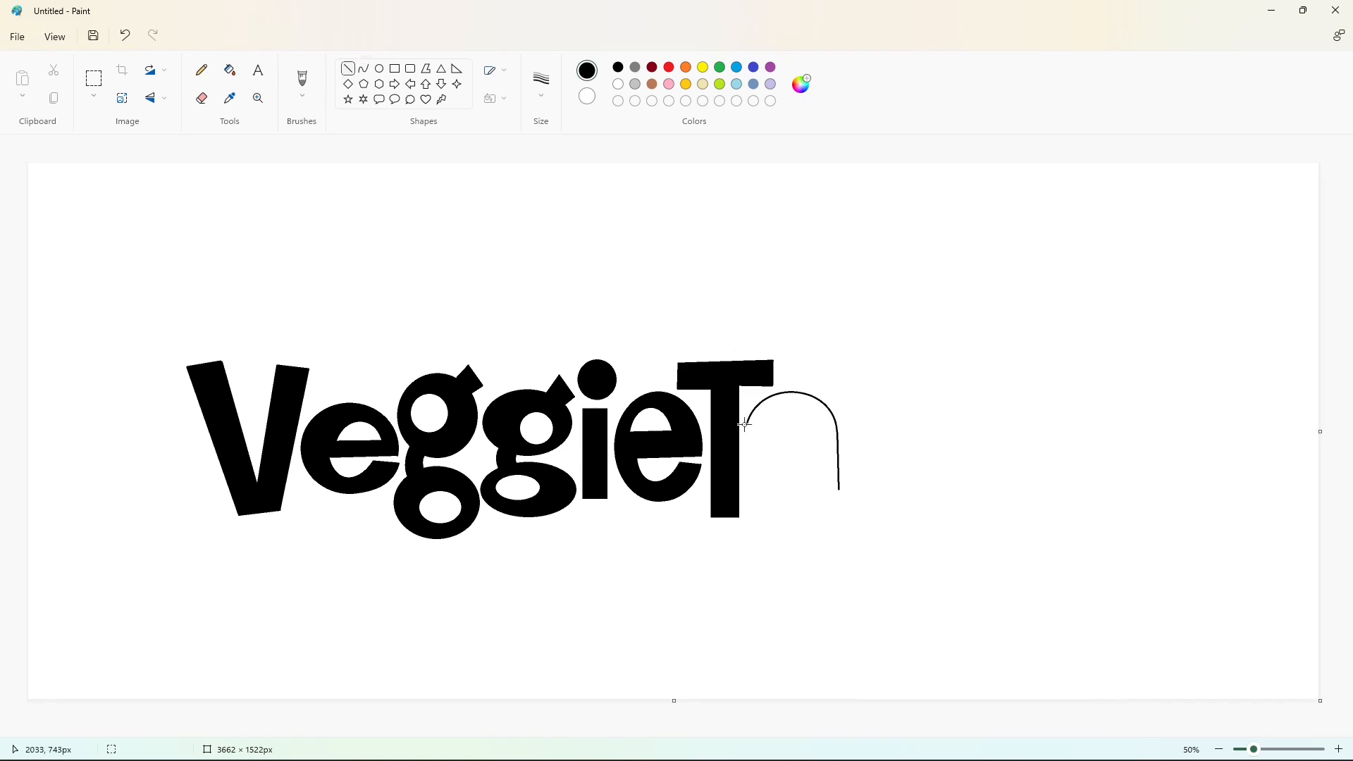
- Draw the inner arch beneath the a's top curve, undoing the first attempt and redrawing it
left_click(364, 69)
left_click_drag(793, 422, 801, 402)
left_click(871, 425)
key("ctrl+z")
left_click_drag(786, 426, 814, 408)
left_click(870, 425)
- Outline the a's foot and the rounded outer edge of its lower bowl
left_click(348, 68)
left_click(364, 68)
left_click_drag(812, 473, 733, 523)
left_click(738, 522)
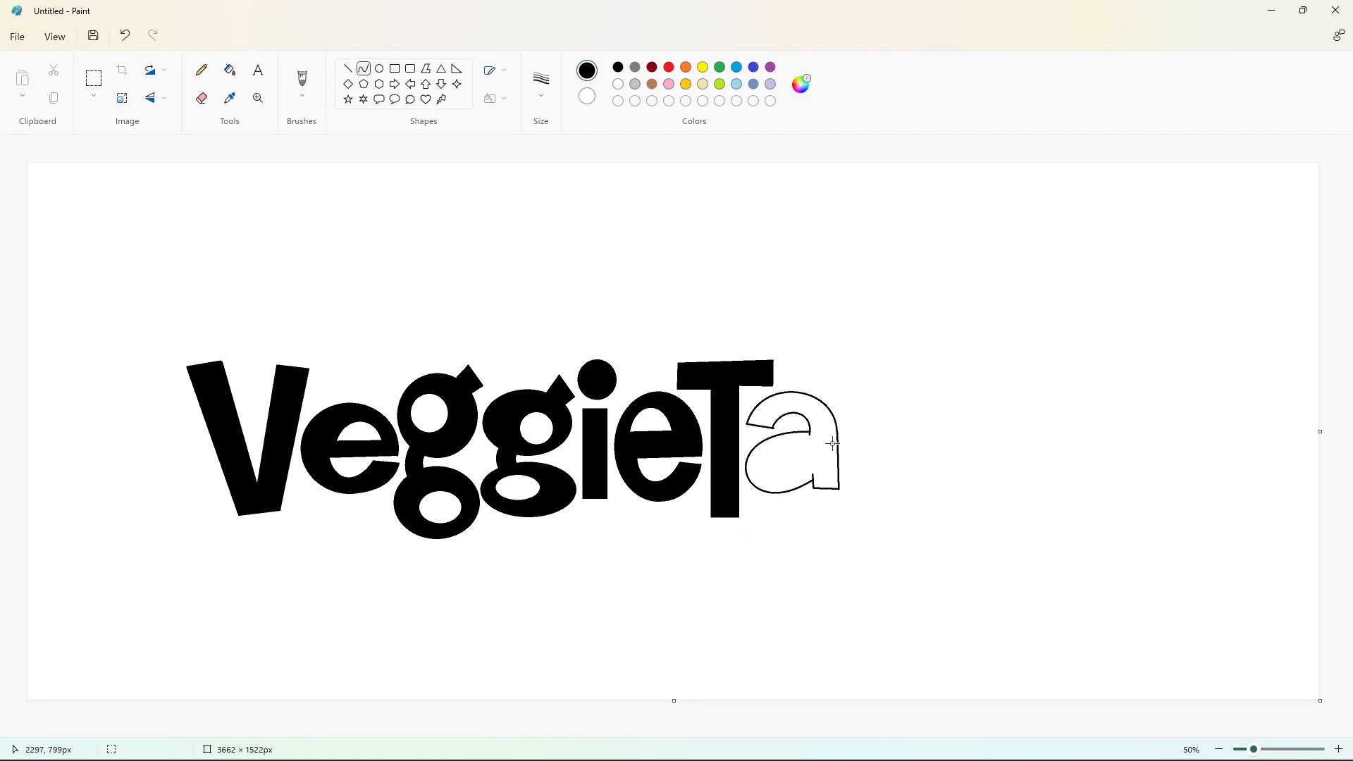
- Draw the opening inside the a's bowl and fill the letter body with black
mouse_move(814, 452)
left_mouse_down()
mouse_move(776, 480)
mouse_move(818, 473)
left_mouse_up()
left_click_drag(797, 485, 814, 452)
left_click(875, 482)
left_click(230, 70)
left_click(826, 413)
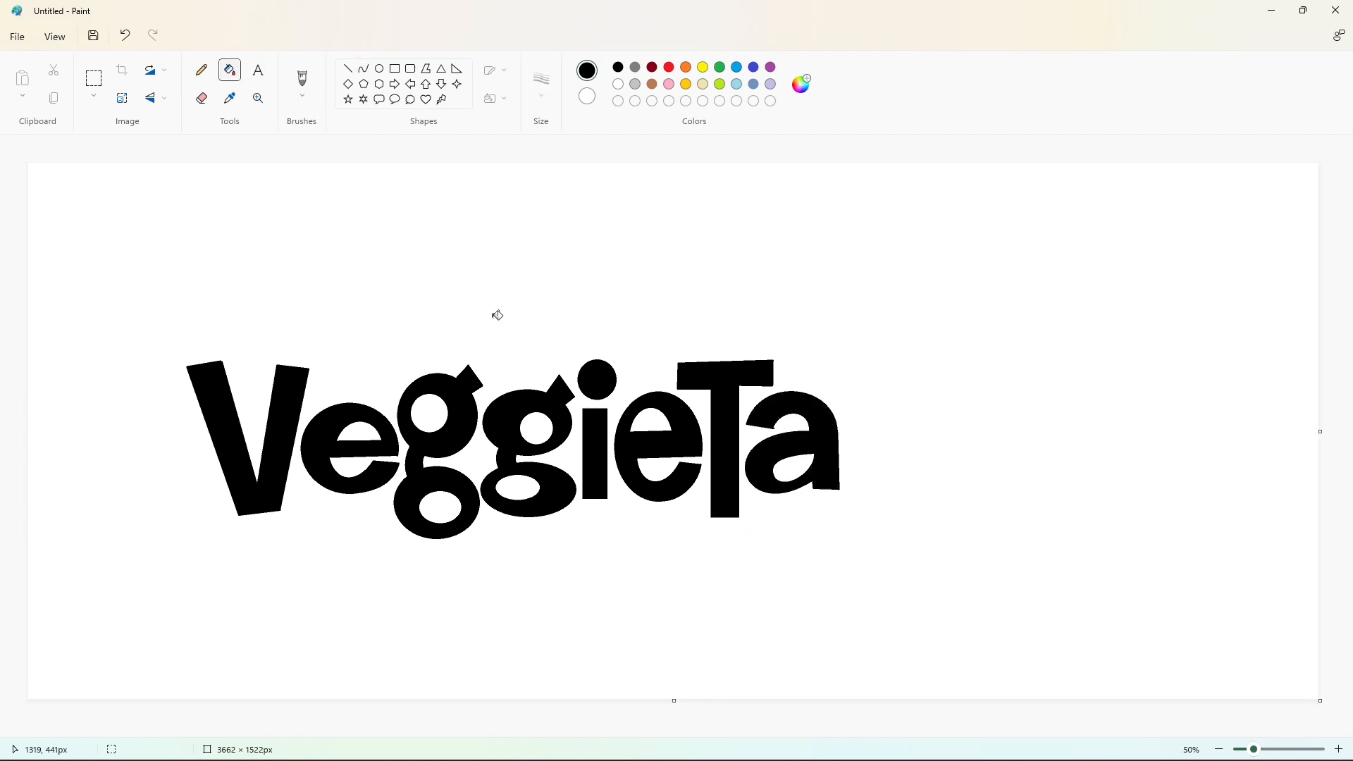
- Draw a narrow upright rectangle about 61 × 421 px beside the a as an l, and fill it with black
left_click(395, 68)
left_click_drag(850, 360, 872, 509)
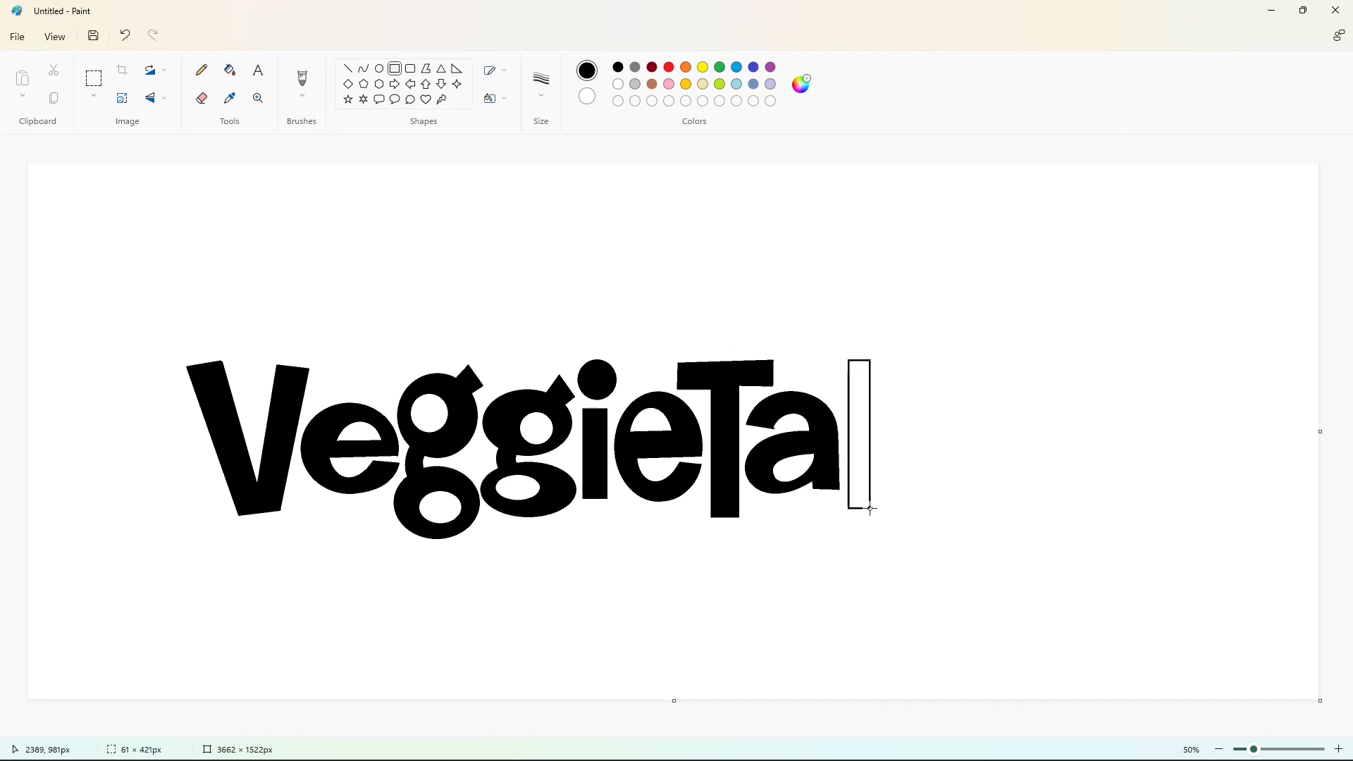
left_click(234, 79)
left_click(868, 429)
- Draw a circle beside the l, erase two gaps in its lower-right outline and fill the arc between them white
left_click(379, 68)
left_click_drag(879, 403, 973, 501)
left_click(201, 98)
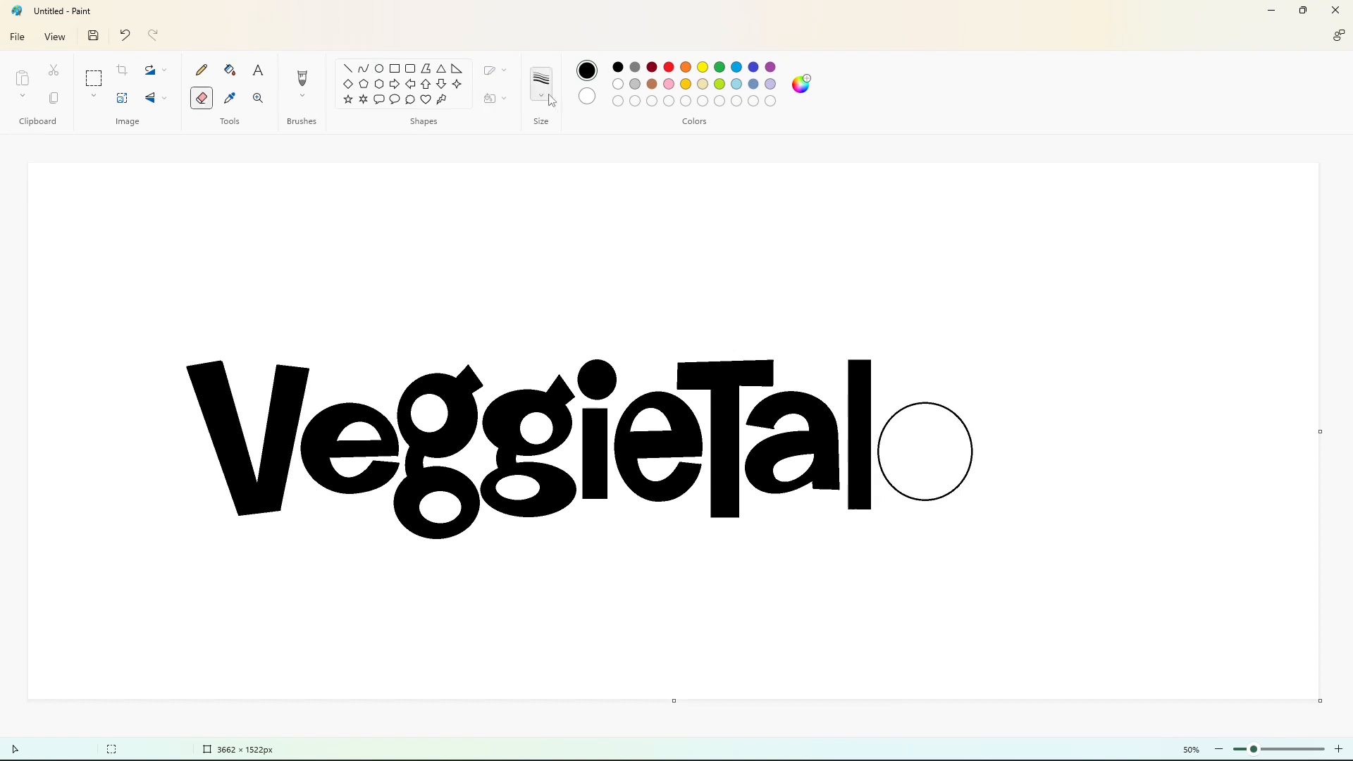
left_click(230, 70)
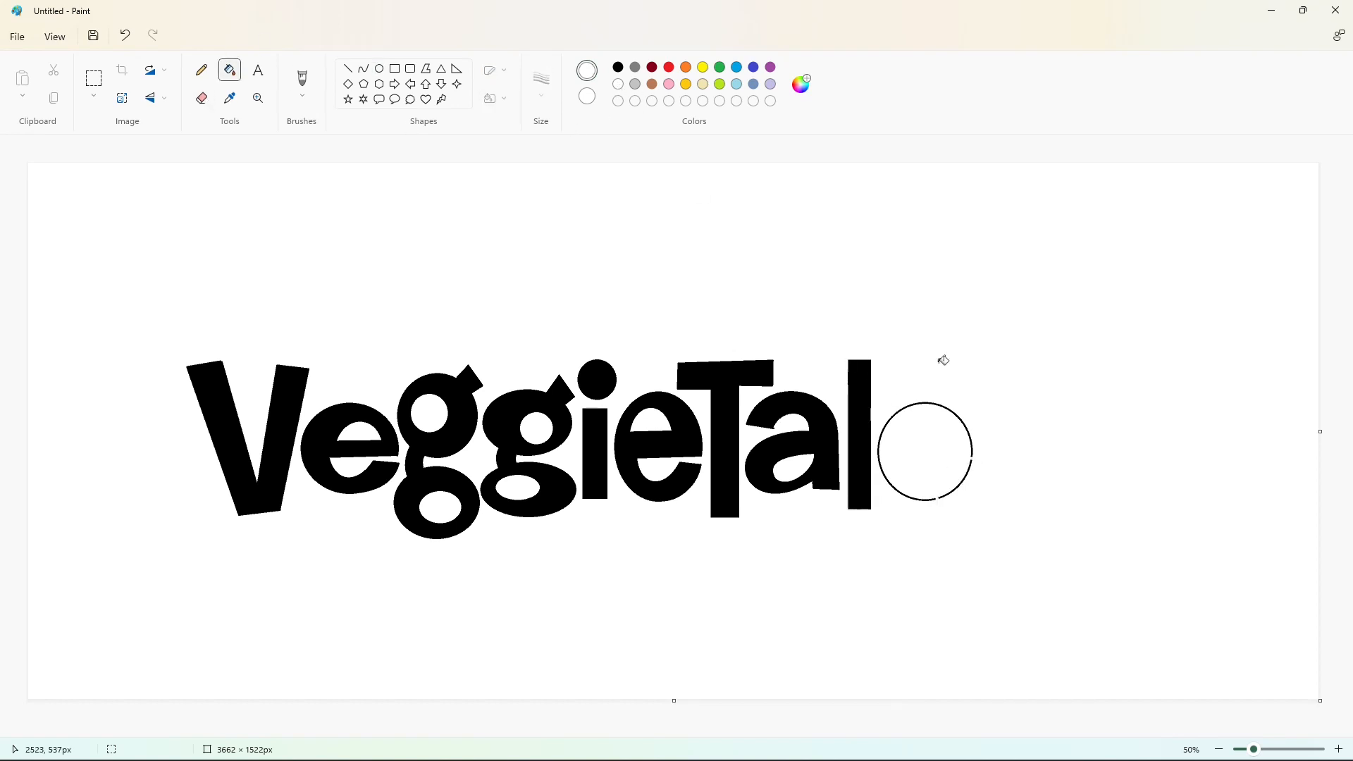
right_click(970, 468)
- Draw the last e's lower outer curve and a slanted crossbar line across the circle
left_click(364, 68)
mouse_move(935, 499)
left_mouse_down()
mouse_move(974, 466)
mouse_move(892, 463)
left_mouse_up()
left_click(956, 490)
left_click(970, 484)
left_click(1023, 492)
left_click(348, 69)
left_click(1023, 462)
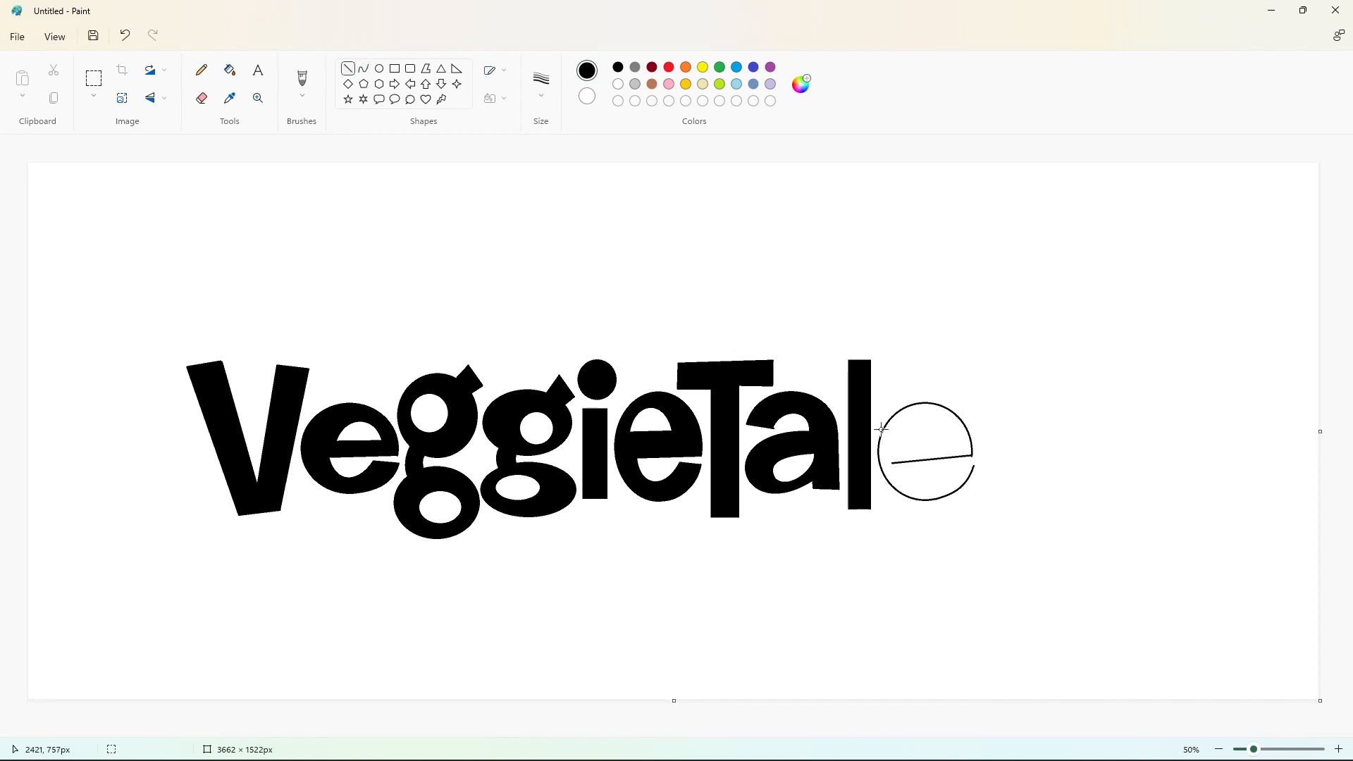
- Redraw the last e's slanted line and add the lip edge and lower inner curve
key("ctrl+z")
mouse_move(972, 456)
left_mouse_down()
mouse_move(895, 463)
mouse_move(974, 465)
mouse_move(898, 441)
mouse_move(956, 436)
left_mouse_up()
left_click(1063, 456)
left_click(364, 69)
left_click(906, 487)
left_click(942, 487)
- Add the last e's upper crossbar line and inner arch, and fill the letter body with black
left_click(349, 69)
left_click(1017, 450)
left_click(364, 70)
left_click(914, 408)
left_click(945, 404)
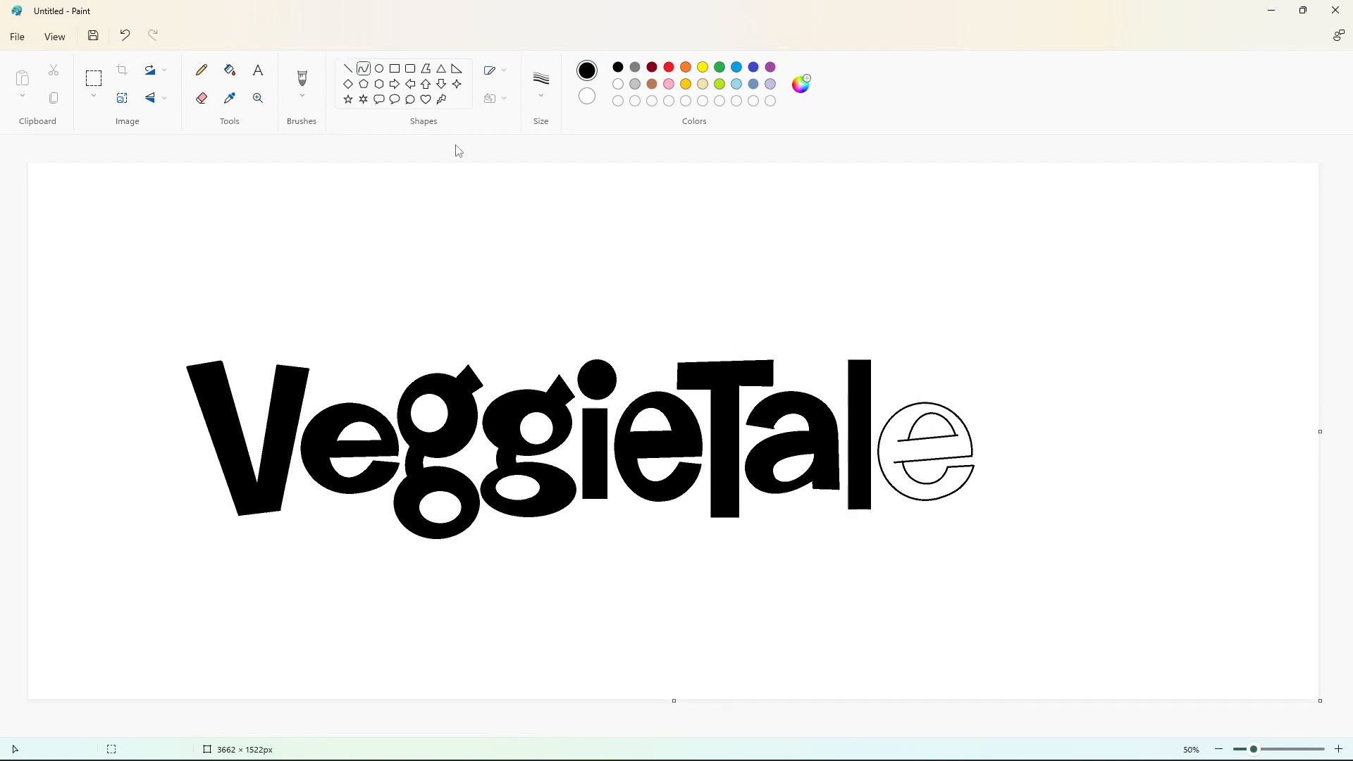
left_click(229, 70)
left_click(892, 430)
- Draw the outer top curve of a lowercase s beside the last e
left_click(360, 72)
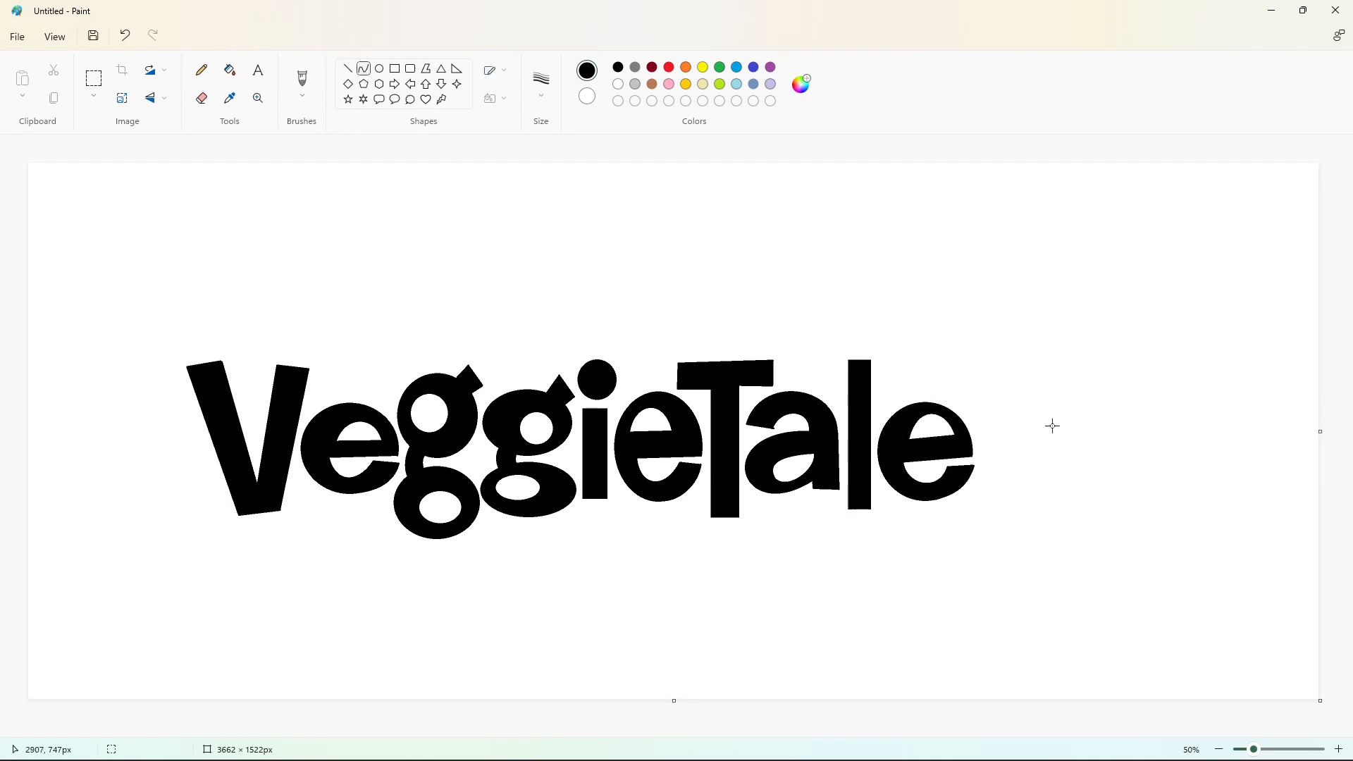
mouse_move(1053, 426)
left_mouse_down()
mouse_move(991, 385)
mouse_move(1022, 373)
mouse_move(994, 446)
mouse_move(973, 399)
mouse_move(967, 411)
left_mouse_up()
left_click(1089, 425)
- Draw the s's upper end edge, its inner upper curve and the outer curve of its lower bowl
left_click(348, 68)
mouse_move(1028, 426)
left_mouse_down()
mouse_move(998, 400)
mouse_move(1029, 401)
left_mouse_up()
mouse_move(1028, 399)
left_mouse_down()
mouse_move(1016, 385)
mouse_move(1023, 436)
left_mouse_up()
left_click(1127, 419)
mouse_move(1009, 421)
left_mouse_down()
mouse_move(987, 411)
mouse_move(1030, 501)
mouse_move(1049, 461)
mouse_move(1064, 482)
left_mouse_up()
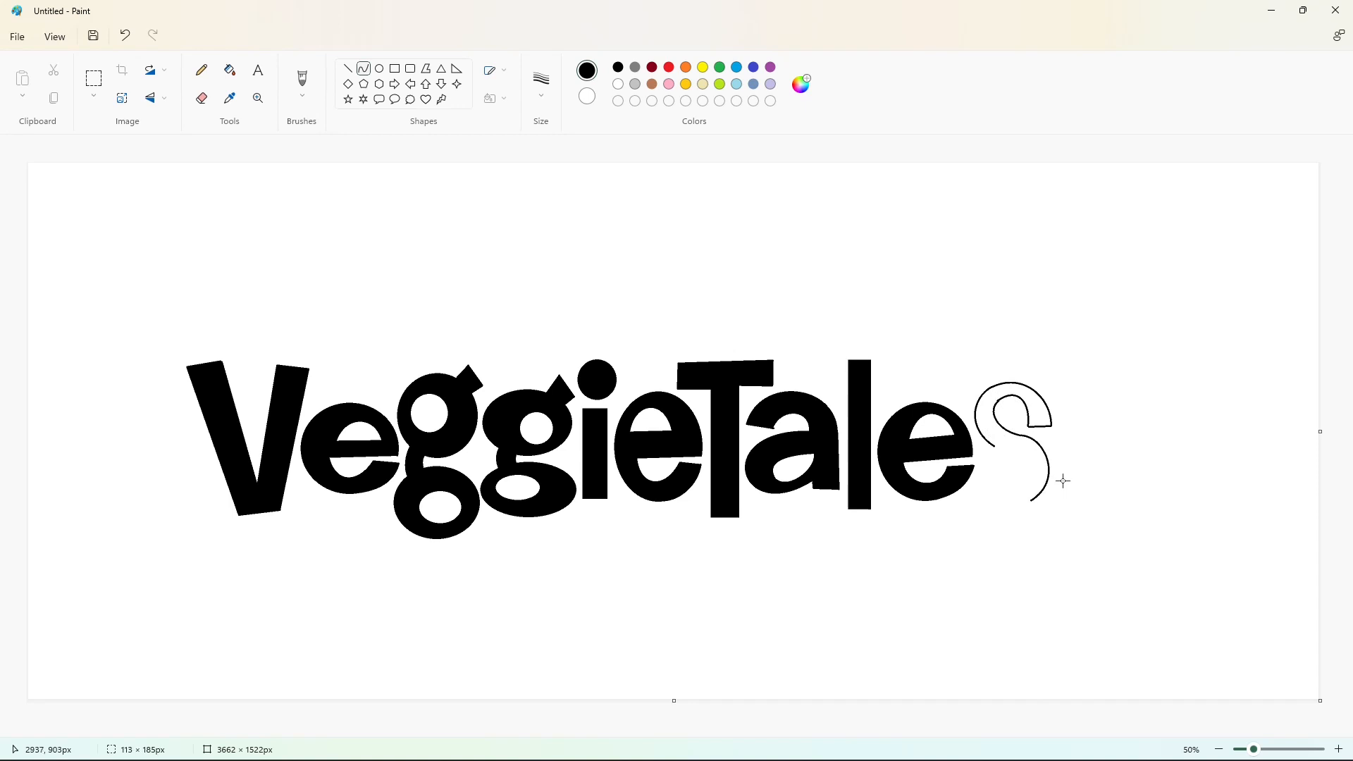
left_click(1125, 482)
- Draw the s's lower outer curve and the inner curve of its lower bowl
mouse_move(995, 446)
left_mouse_down()
mouse_move(1024, 476)
mouse_move(1029, 457)
mouse_move(980, 458)
left_mouse_up()
left_click(1029, 457)
left_click_drag(1004, 492, 1011, 514)
left_click_drag(990, 498, 1013, 494)
left_click(1090, 518)
left_click(1151, 497)
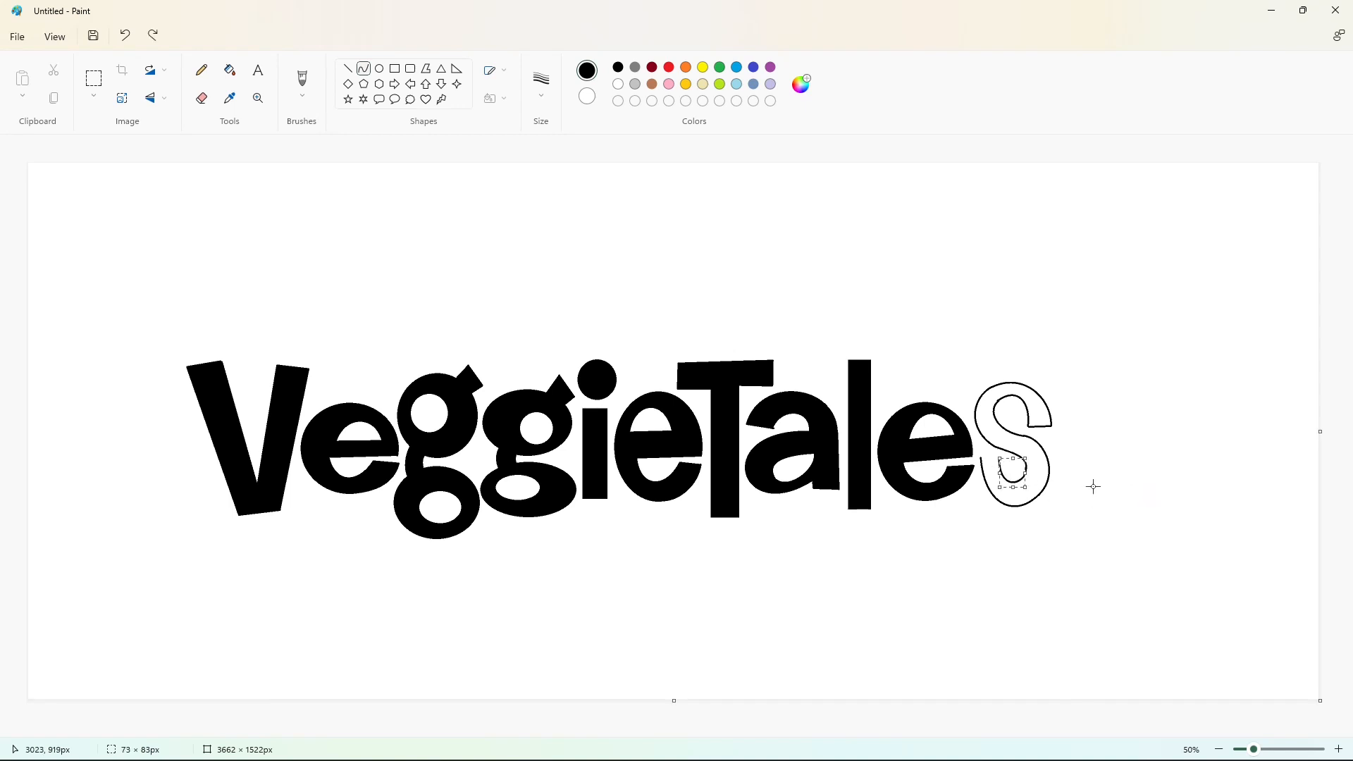
- Close the s's lower end with a straight line and fill the letter with black
left_click(1094, 487)
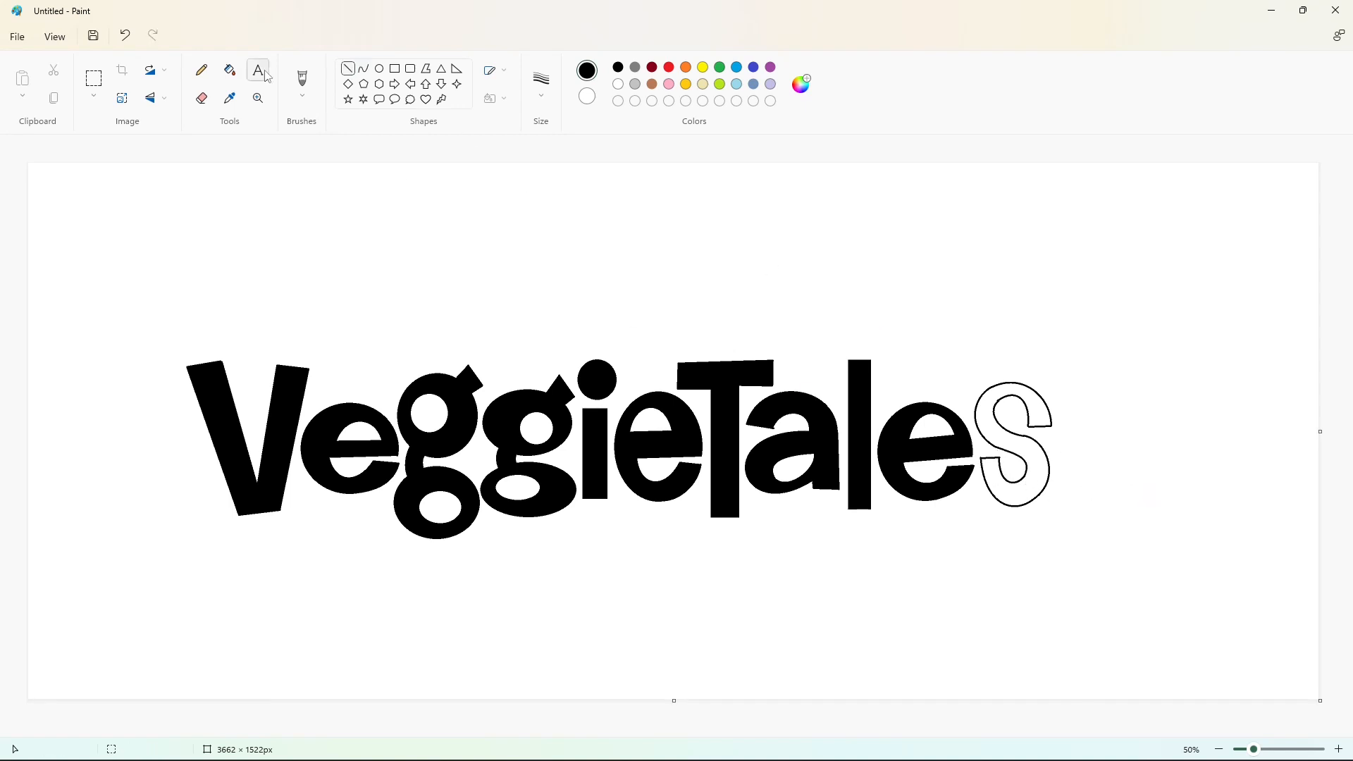
left_click(230, 70)
left_click(986, 410)
- Draw a straight-line outline, offset slightly from the letter, along the V's upper edges and inner notch
left_click(348, 70)
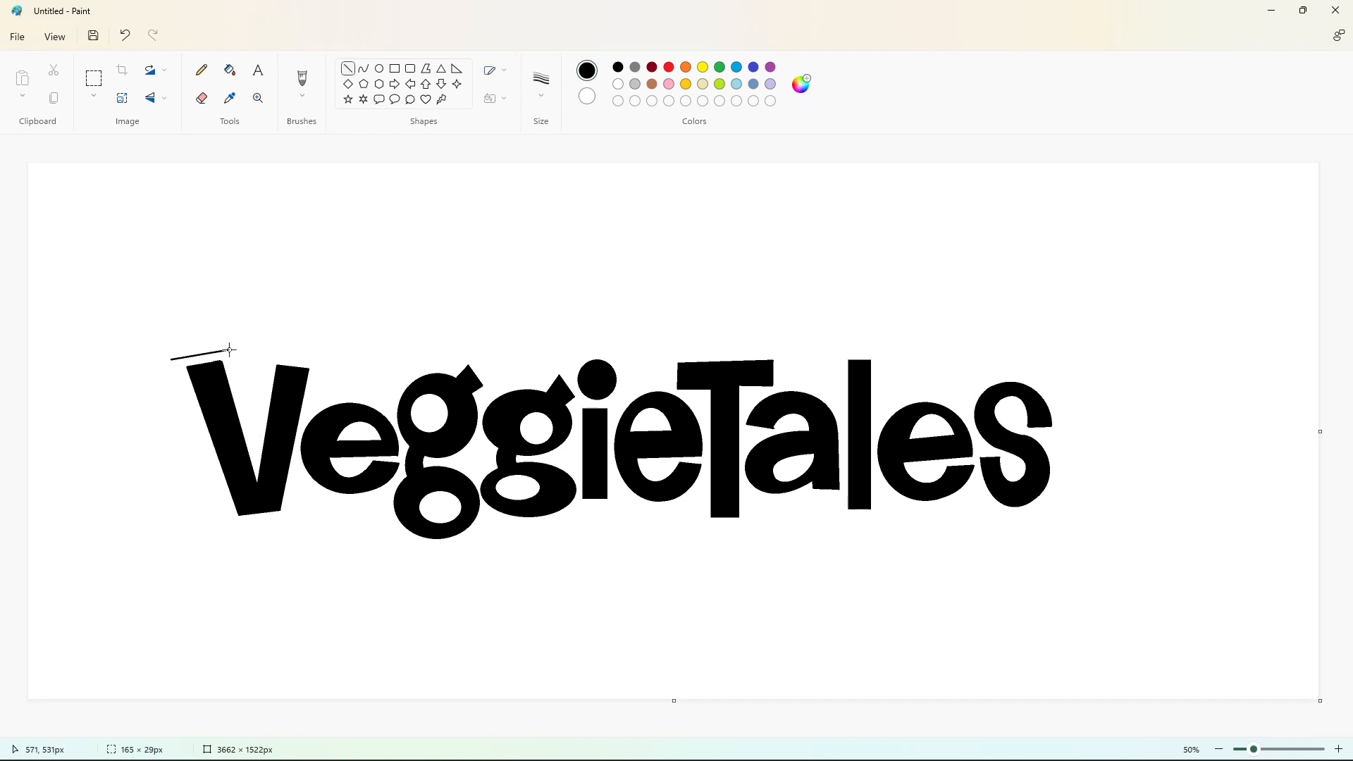
left_click_drag(230, 350, 230, 349)
mouse_move(231, 349)
left_mouse_down()
mouse_move(254, 436)
mouse_move(267, 355)
mouse_move(321, 359)
mouse_move(389, 407)
mouse_move(351, 387)
mouse_move(452, 367)
mouse_move(420, 358)
mouse_move(470, 349)
mouse_move(496, 388)
mouse_move(545, 383)
mouse_move(522, 379)
left_mouse_up()
left_click(281, 390)
left_click(267, 353)
left_click(321, 360)
- Continue the offset outline over the first e and both g's with curves and straight lines
left_click(364, 68)
left_click(423, 385)
left_click(498, 324)
left_click(347, 68)
left_click(510, 349)
left_click(513, 365)
left_click(364, 70)
left_click(514, 299)
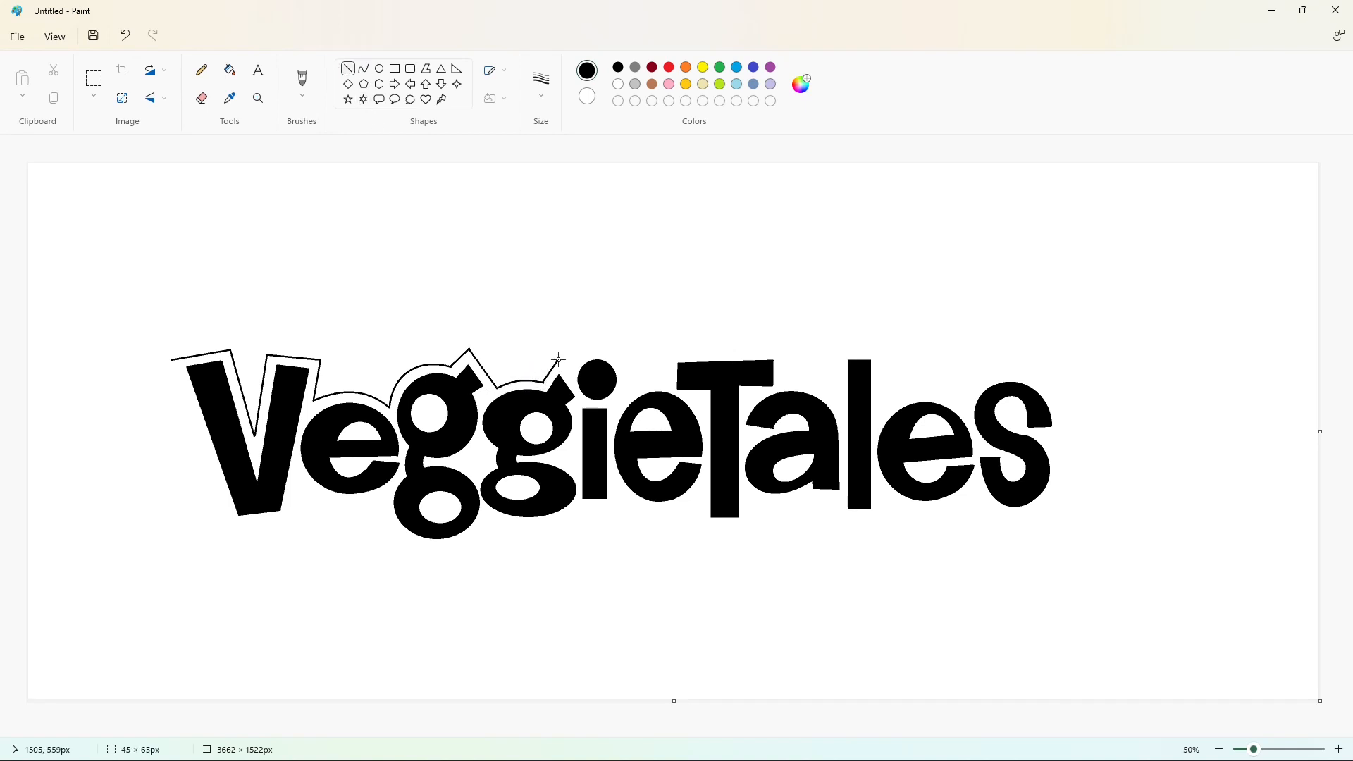
- Extend the offset outline from the second g around the i's dot and over the second e
left_click(364, 68)
key("ctrl+z")
left_click(577, 320)
left_click_drag(593, 336, 645, 348)
- Continue the offset outline with lines around the T's crossbar and a curve over the a
left_click(350, 71)
mouse_move(669, 353)
left_mouse_down()
mouse_move(784, 351)
mouse_move(838, 399)
left_mouse_up()
left_click(363, 68)
left_click(820, 384)
left_click(875, 377)
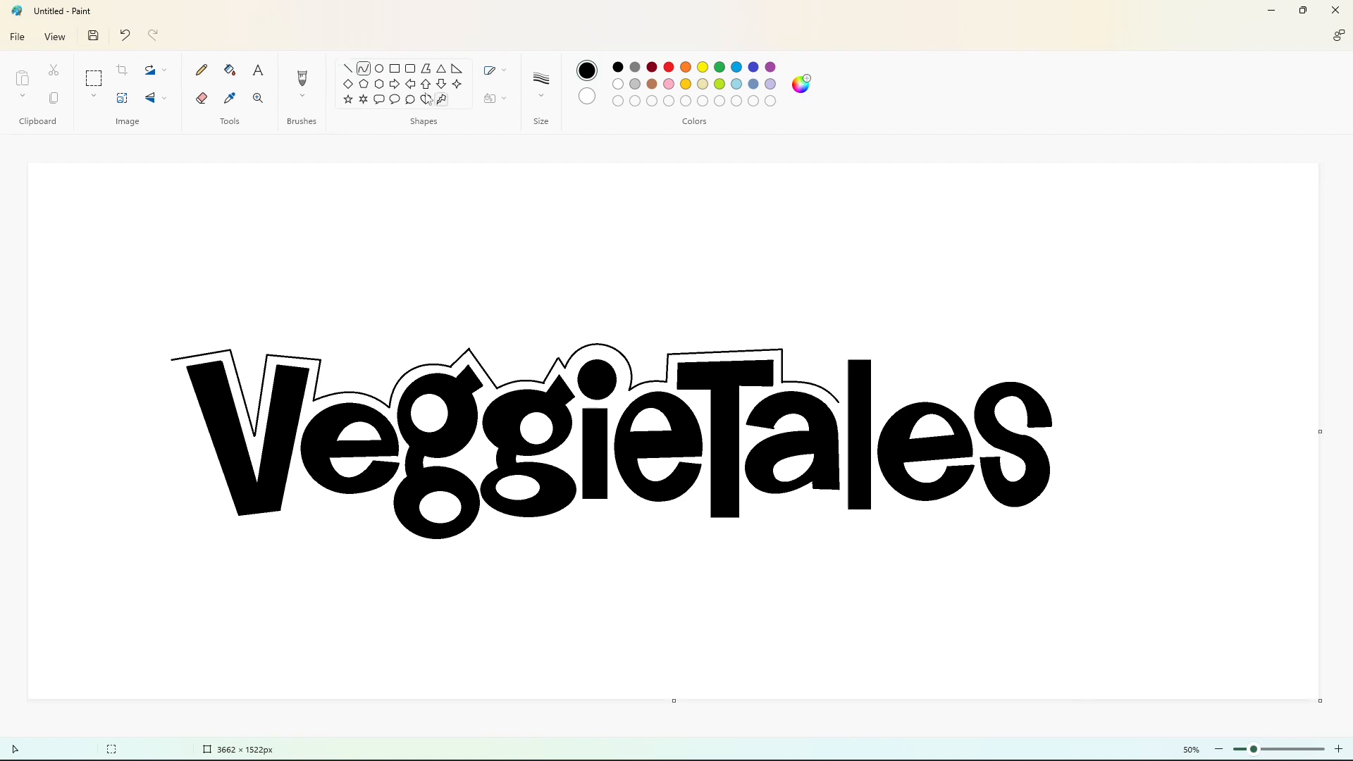
- Draw the offset outline around the top of the l and over the last e
left_click(349, 69)
left_click(930, 338)
left_click_drag(838, 350, 1065, 436)
left_click(363, 68)
left_click(913, 389)
left_click(939, 385)
- Draw the offset outline around the s, from its top curve down the outer side to its underside
left_click(966, 354)
left_click(998, 385)
left_click_drag(998, 385, 1101, 378)
left_click(1114, 426)
left_click_drag(1061, 437, 975, 492)
mouse_move(1040, 483)
left_mouse_down()
mouse_move(1080, 512)
mouse_move(1007, 543)
left_mouse_up()
left_click(1161, 542)
- Continue the offset outline beneath the last e, around the l's base and beneath the a
left_click_drag(887, 497, 881, 494)
mouse_move(946, 505)
left_mouse_down()
mouse_move(954, 514)
mouse_move(907, 522)
left_mouse_up()
left_click(1094, 520)
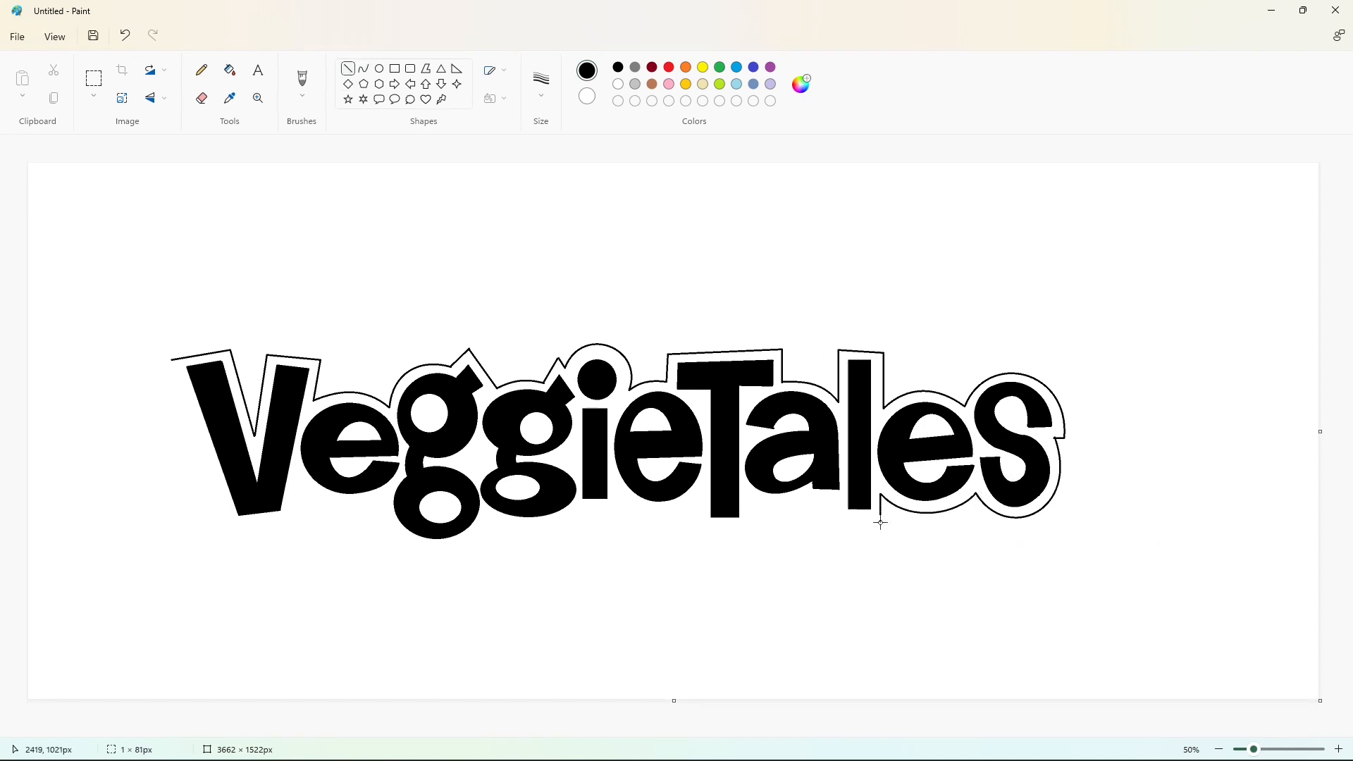
mouse_move(881, 519)
left_mouse_down()
mouse_move(845, 528)
mouse_move(807, 500)
mouse_move(750, 496)
mouse_move(749, 529)
mouse_move(699, 529)
mouse_move(616, 491)
mouse_move(637, 519)
left_mouse_up()
left_click(364, 69)
left_click(790, 510)
left_click(768, 509)
left_click(814, 549)
- Draw the offset outline around the T's base and a curve beneath the second e
left_click(347, 68)
left_click(364, 68)
left_click(690, 518)
left_click(805, 560)
left_click(347, 68)
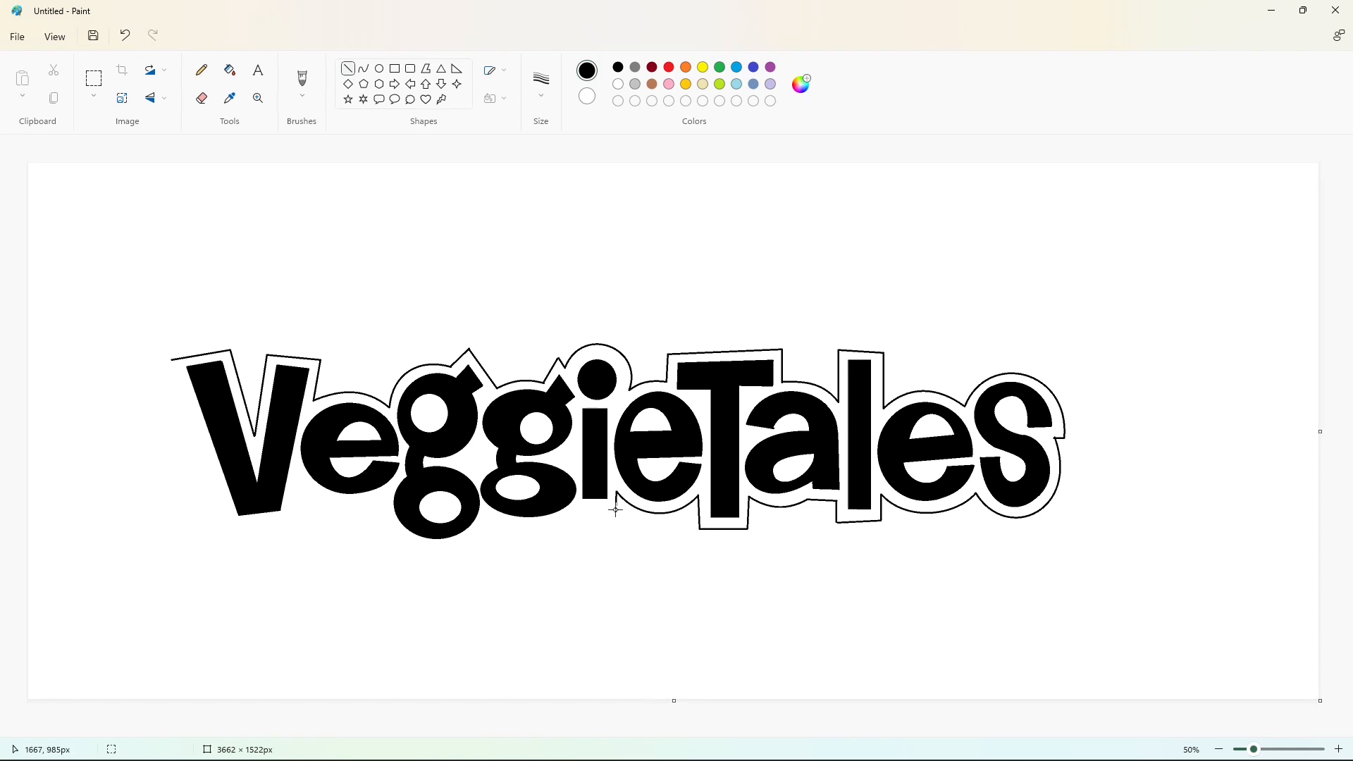
- Draw the offset outline beneath the i and a curve beneath the second g
mouse_move(617, 509)
left_mouse_down()
mouse_move(490, 521)
mouse_move(514, 536)
mouse_move(386, 497)
left_mouse_up()
left_click(363, 68)
left_click(546, 533)
left_click_drag(439, 539, 455, 545)
left_click_drag(381, 553, 381, 557)
key("ctrl+z")
- Draw the offset outline's curve around the underside of the first g
left_click_drag(490, 520, 384, 499)
left_click_drag(454, 533, 384, 560)
left_click(562, 562)
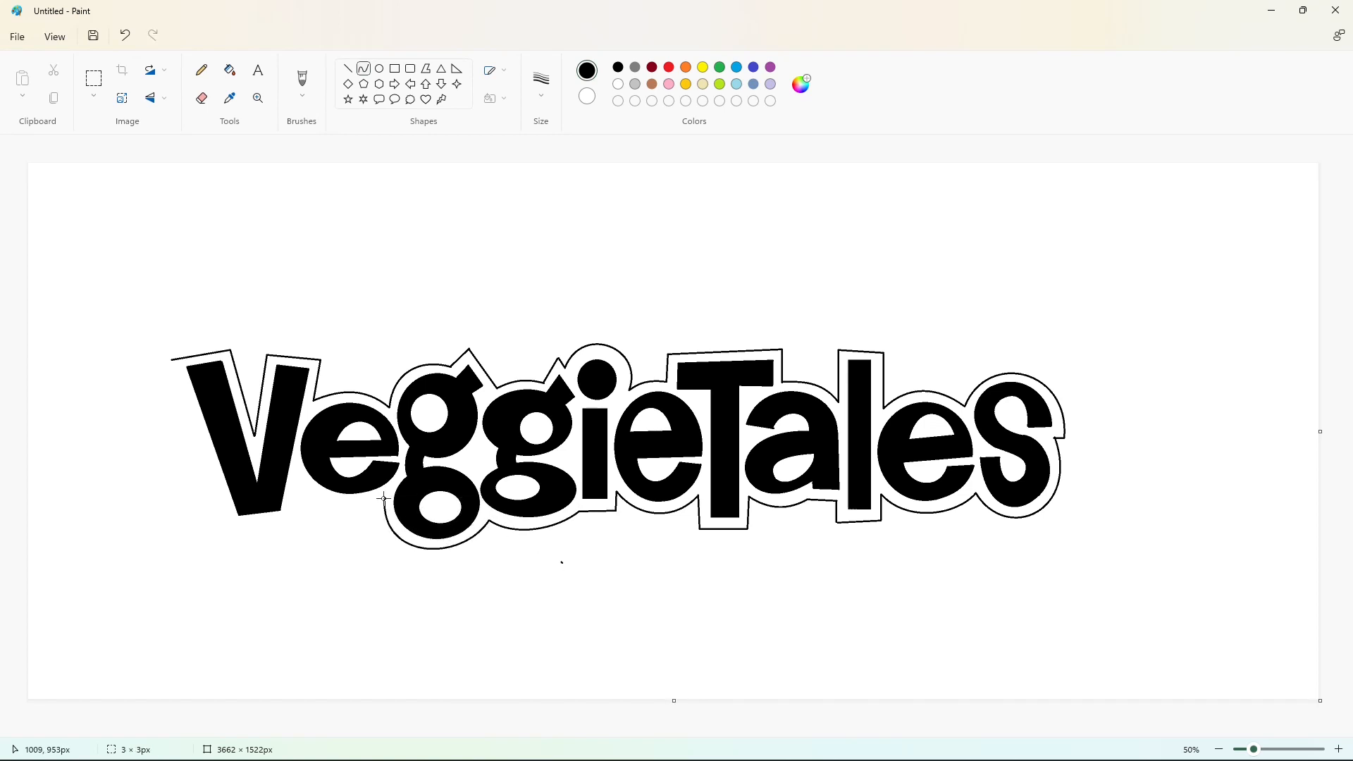
- Close the offset outline with a curve beneath the first e and straight lines around the V's base and outer side
mouse_move(384, 498)
left_mouse_down()
mouse_move(317, 498)
mouse_move(298, 482)
mouse_move(370, 509)
mouse_move(308, 519)
mouse_move(297, 483)
mouse_move(323, 507)
mouse_move(235, 530)
mouse_move(171, 358)
mouse_move(1142, 346)
left_mouse_up()
left_click(390, 566)
left_click(347, 68)
- Draw a wide arch above the whole lettering as the badge's top edge, with 8px line thickness
left_click(372, 70)
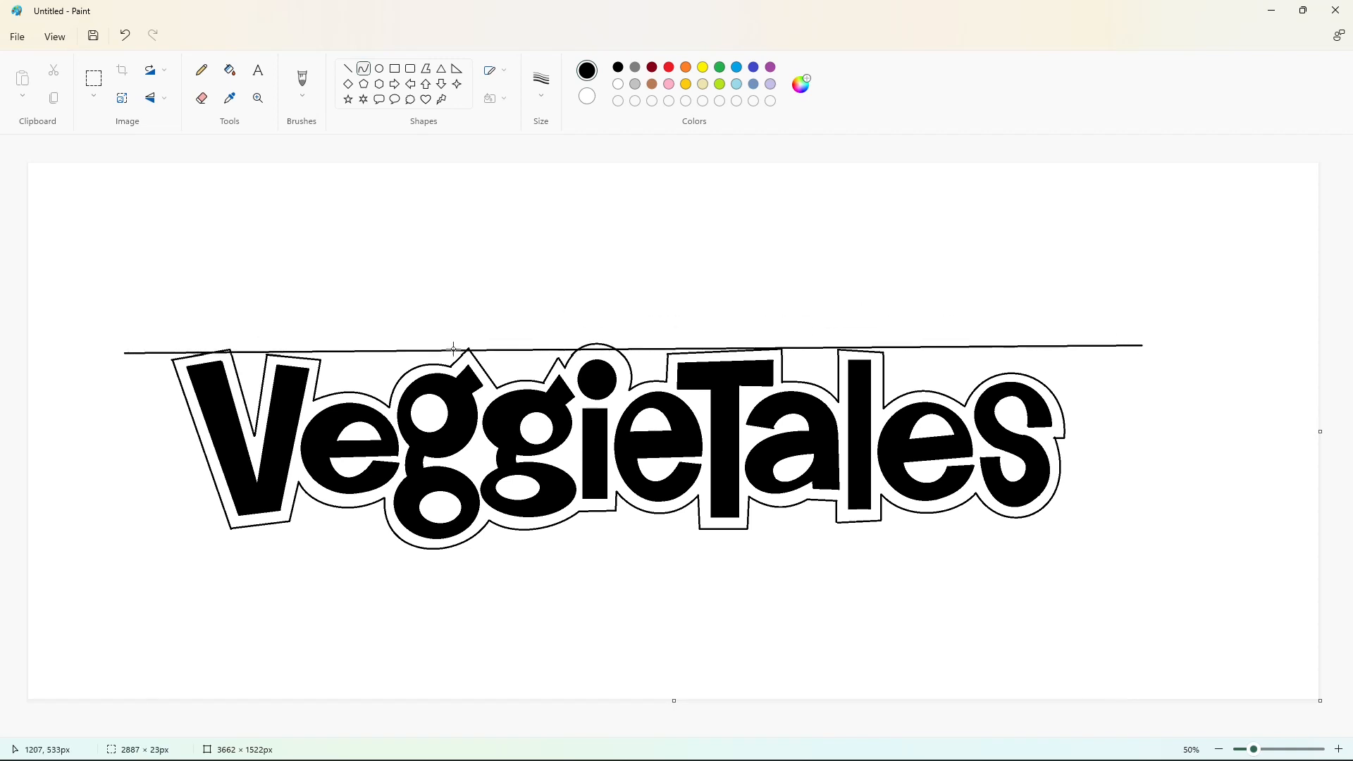
left_click_drag(916, 344, 923, 292)
left_click(970, 291)
left_click(541, 81)
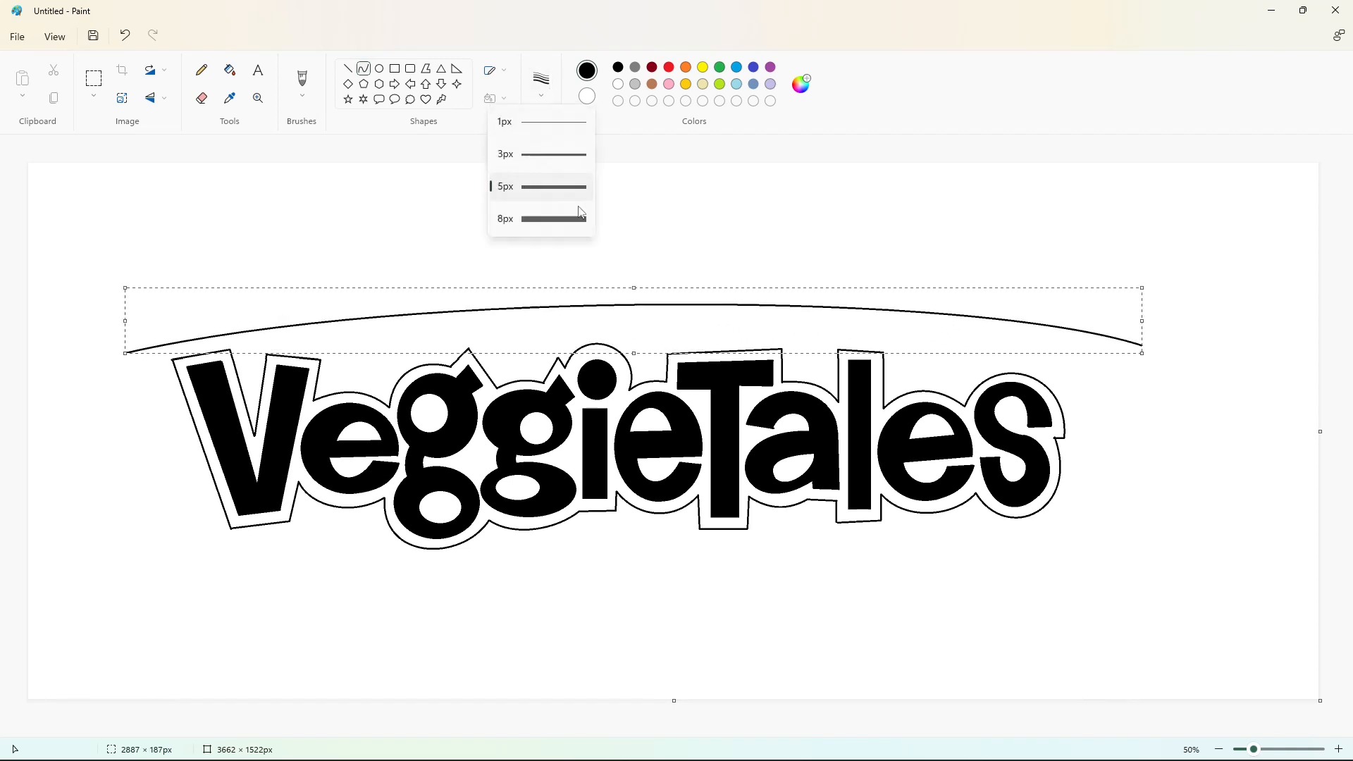
left_click(577, 212)
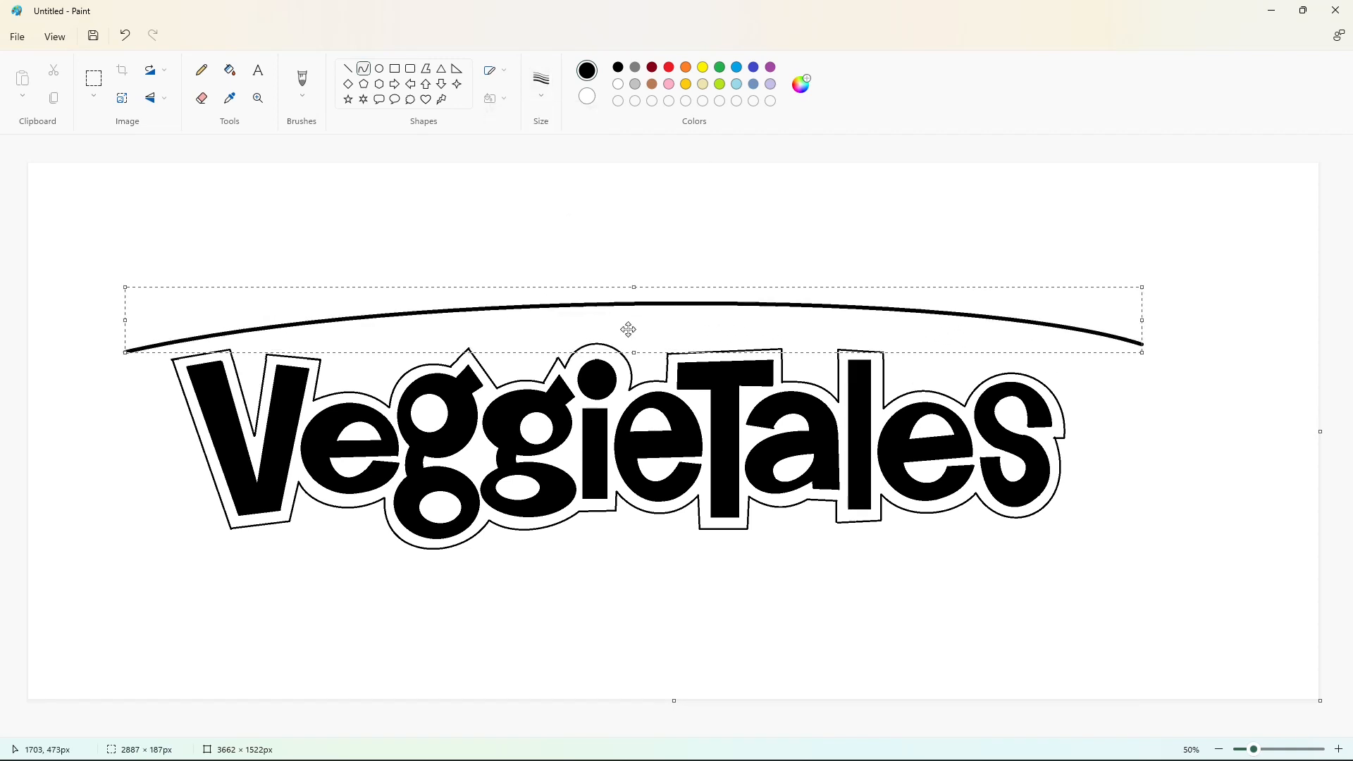
left_click(405, 163)
- Draw the badge's rounded upper corner beside the V and its side edge down to the lower corner
left_click_drag(125, 353, 104, 400)
mouse_move(101, 382)
left_mouse_down()
mouse_move(96, 363)
mouse_move(103, 394)
left_mouse_up()
key("ctrl+z")
left_click_drag(103, 377, 198, 539)
left_click(95, 363)
left_click(146, 371)
- Bend the badge's side edge outward and draw a long curved bottom edge beneath the lettering
left_click_drag(136, 447, 999, 605)
left_click(255, 596)
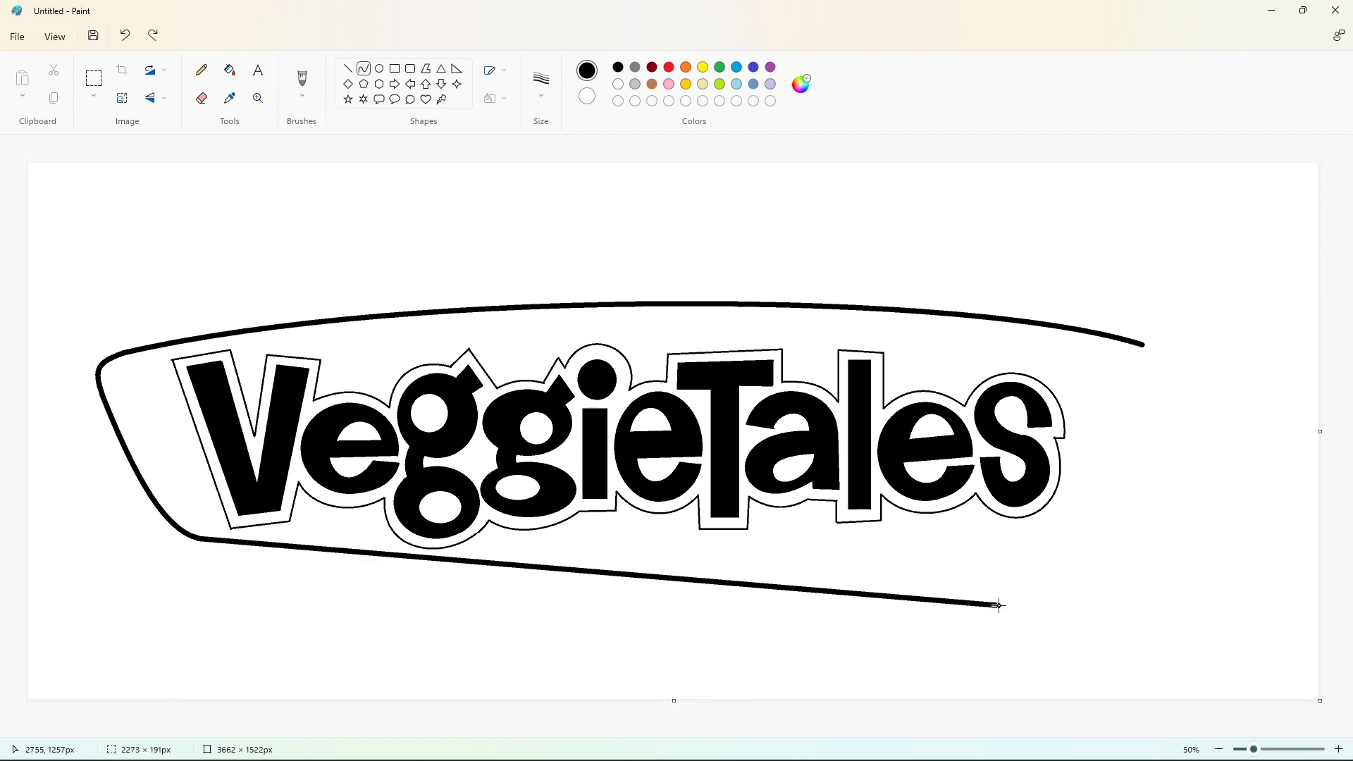
left_click_drag(336, 554, 366, 578)
left_click_drag(694, 608, 739, 630)
left_click(1045, 658)
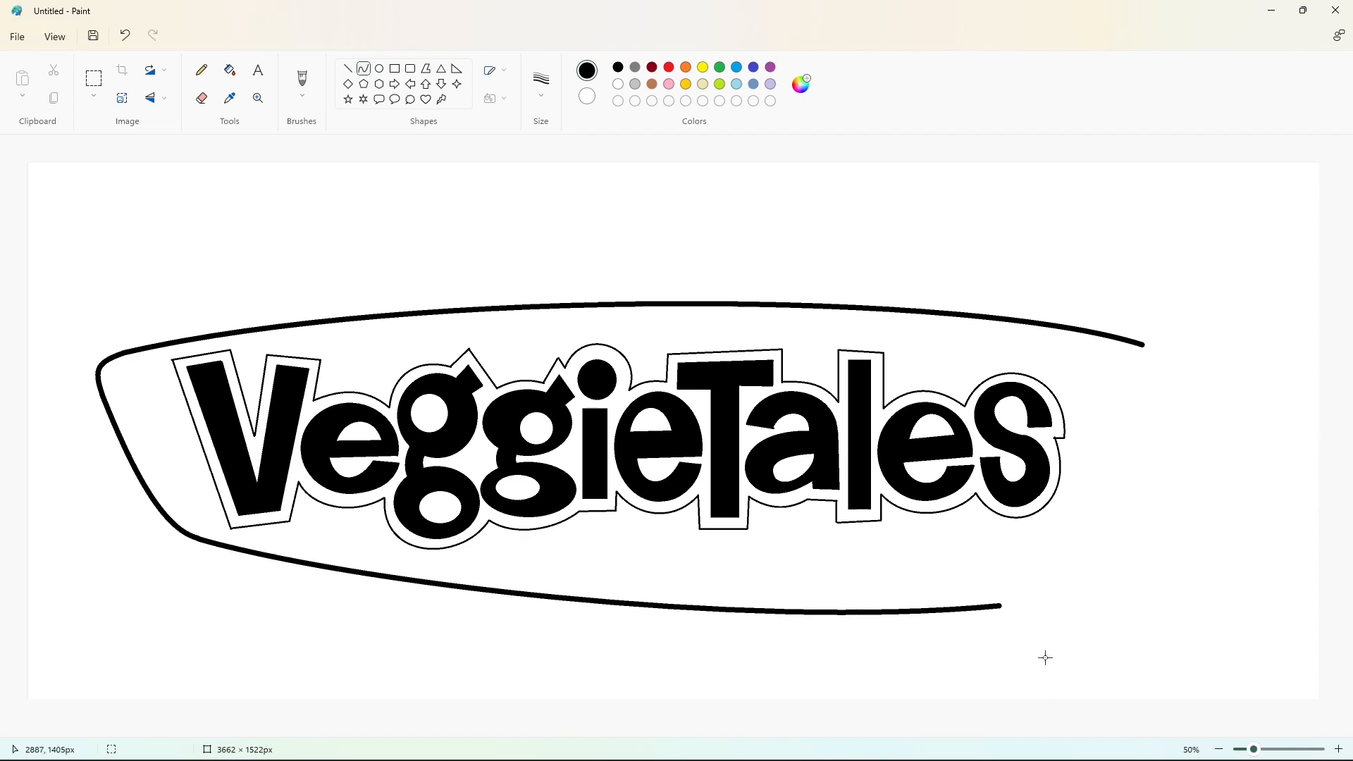
- Draw the badge's curved side edge beside the s, rising from the end of the bottom edge
left_click_drag(999, 606, 1149, 401)
mouse_move(1042, 556)
left_mouse_down()
mouse_move(1038, 599)
mouse_move(1081, 558)
left_mouse_up()
left_click(1208, 437)
left_click_drag(1149, 401, 1159, 375)
left_click_drag(1155, 358, 1161, 351)
key("Escape")
key("ctrl+z")
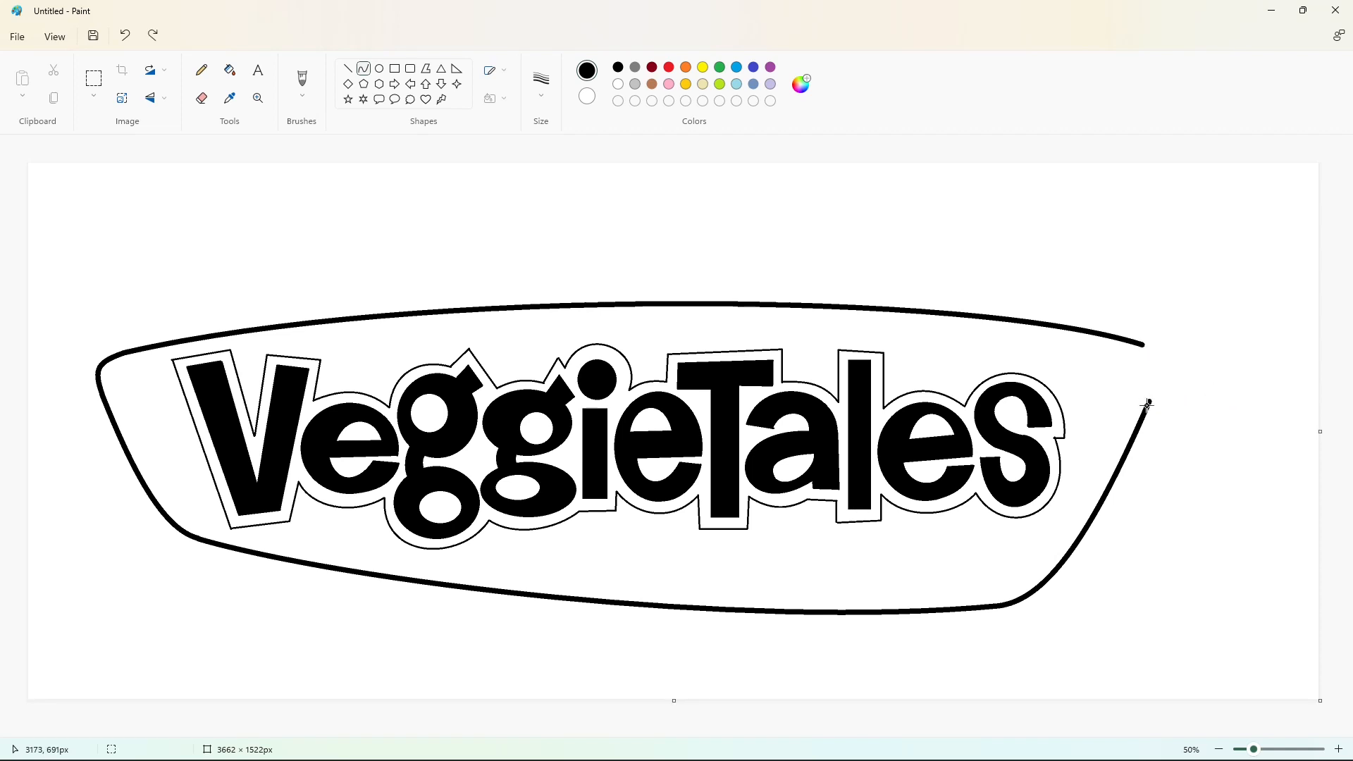
- Close the badge with a rounded upper corner joining the side edge beside the s to the top arch
left_click_drag(1149, 402, 1143, 344)
left_click_drag(1151, 377, 1165, 354)
key("Escape")
- Recolor the lettering's offset outline light gray and fill the badge background with yellow
left_click(720, 68)
left_click(701, 67)
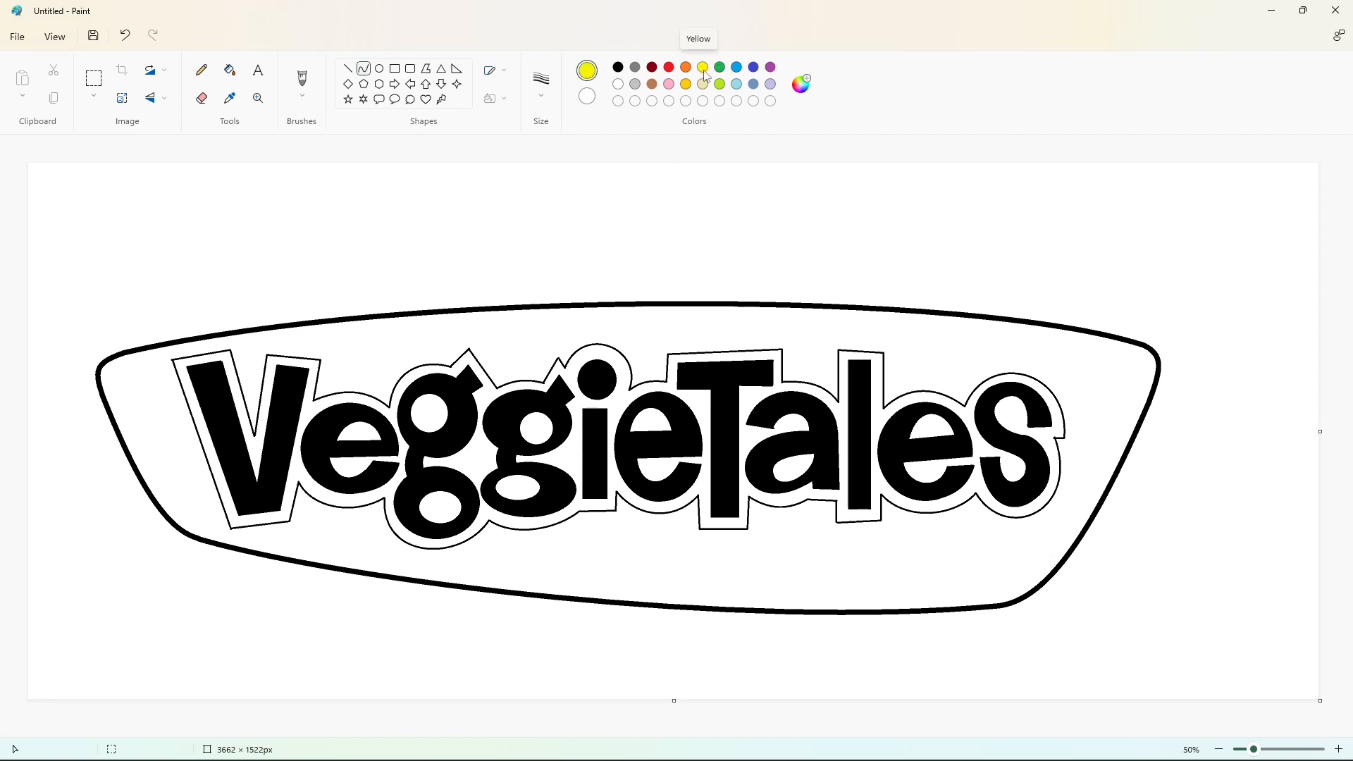
left_click(636, 82)
left_click(229, 70)
left_click(473, 354)
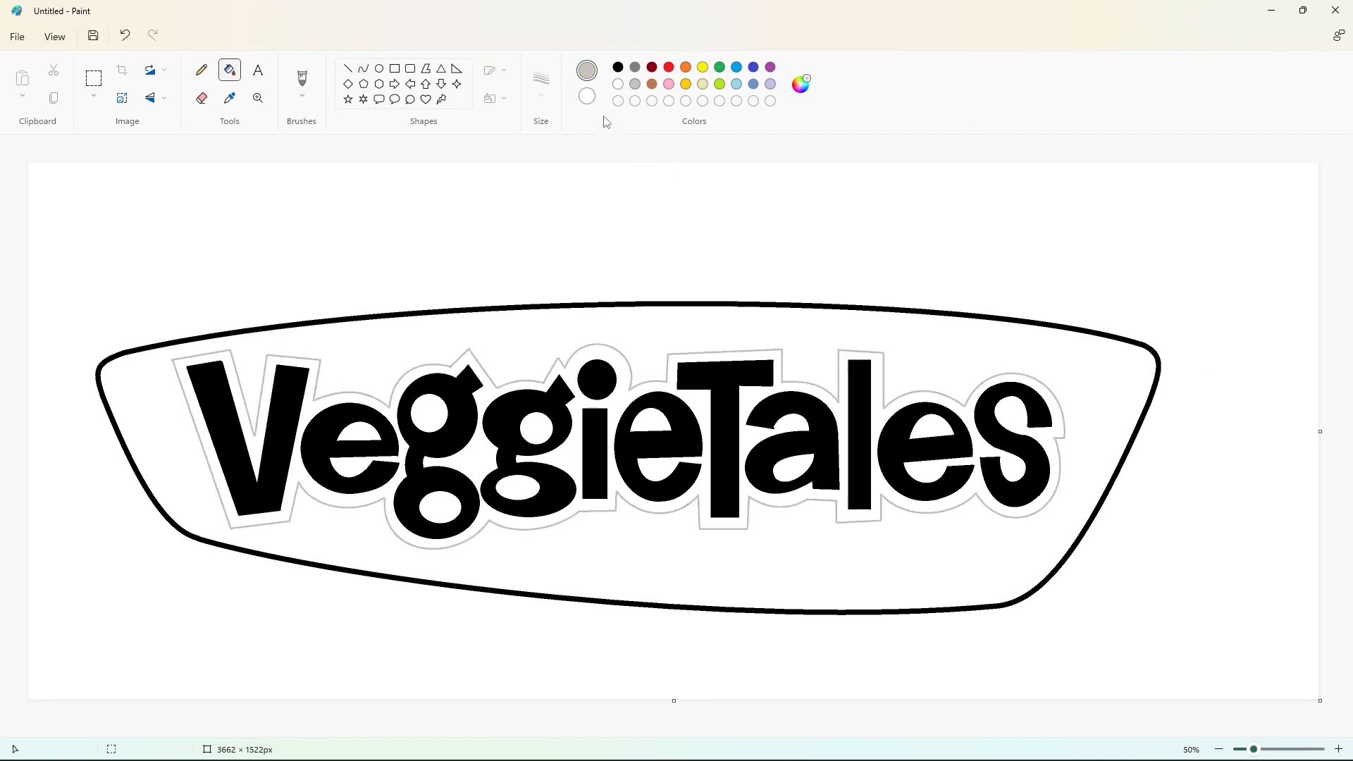
left_click(706, 71)
left_click(651, 332)
- Fill the letters of "Veggie", including the i's dot, with red
left_click(669, 67)
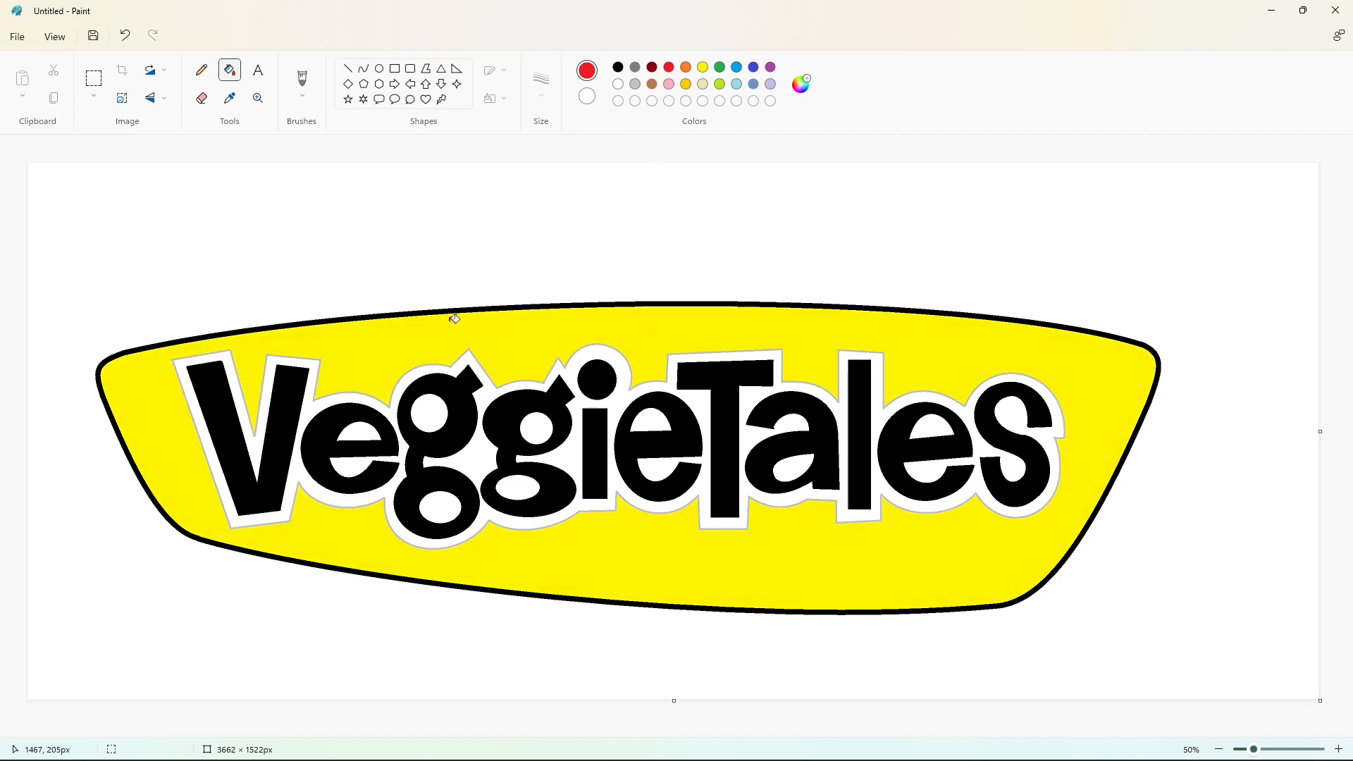
left_click(290, 400)
left_click(320, 428)
left_click(417, 423)
left_click(515, 400)
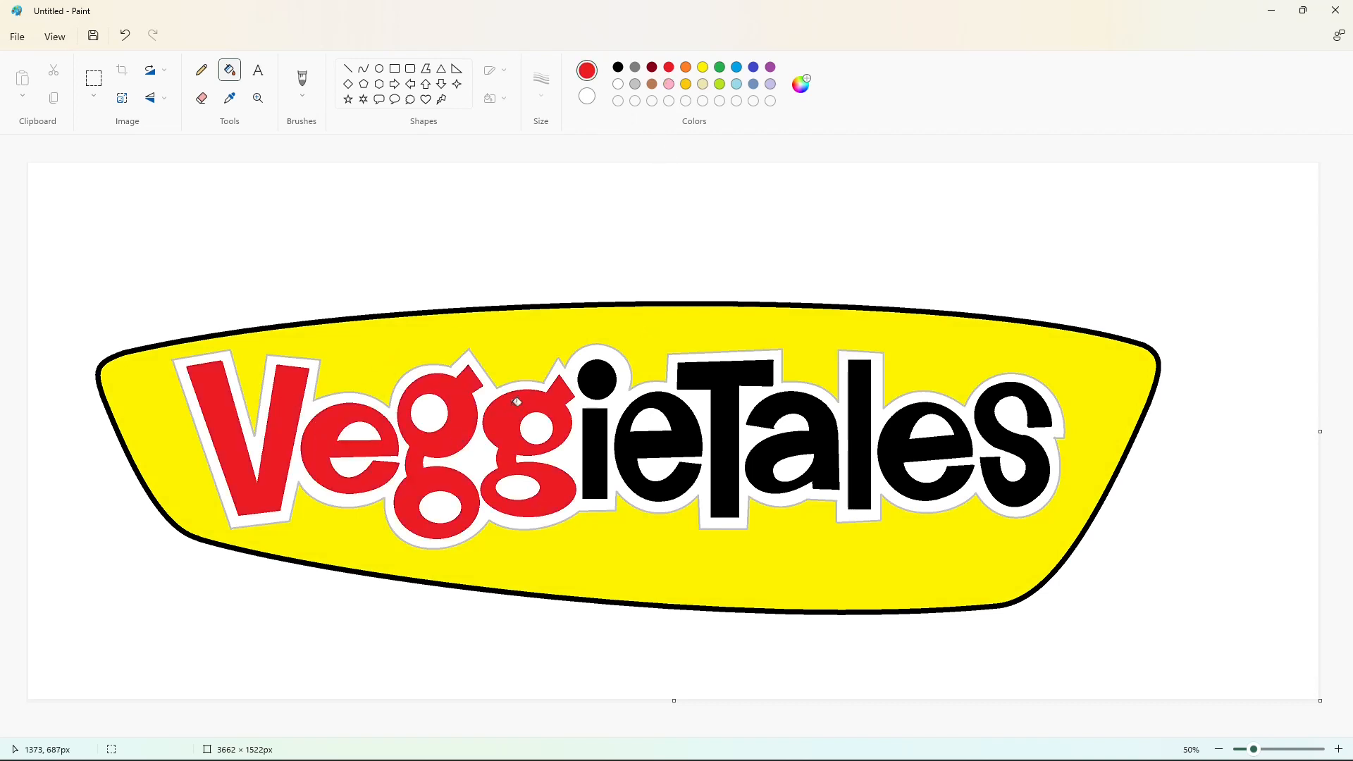
left_click(597, 375)
left_click(597, 424)
left_click(682, 412)
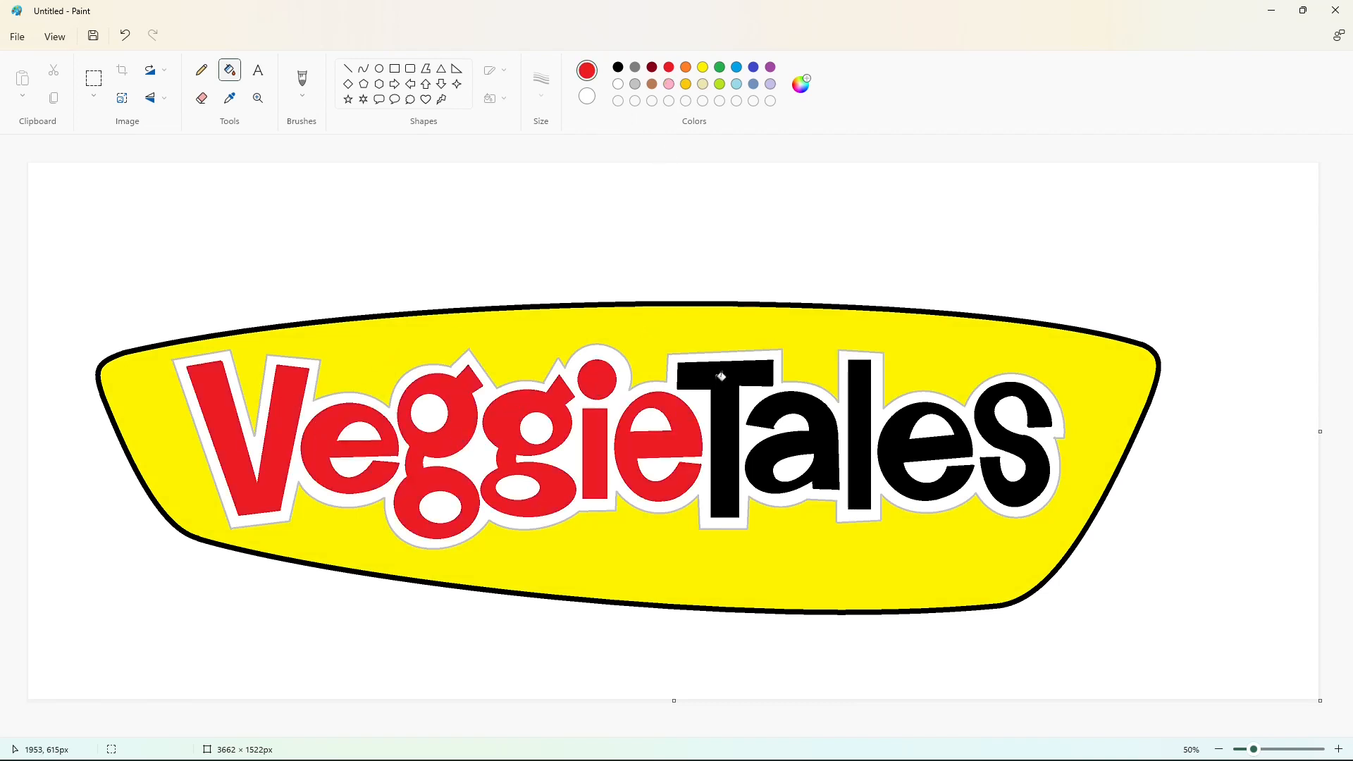
- Fill the letters of "Tales" with red
left_click(721, 376)
left_click(796, 406)
left_click(860, 430)
left_click(911, 422)
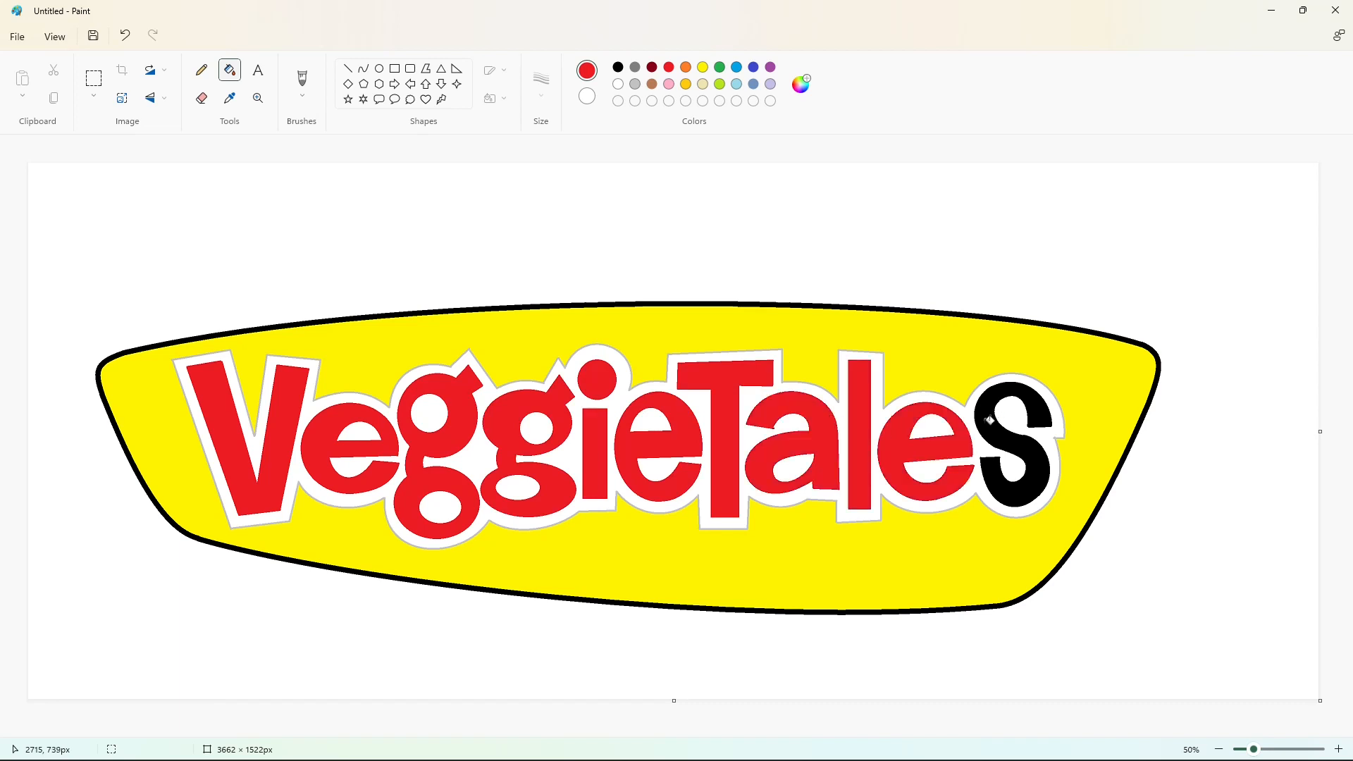
left_click(990, 419)
- Mix a lighter custom gray from light gray and apply it to the lettering's offset outline
left_click(635, 84)
left_click(801, 84)
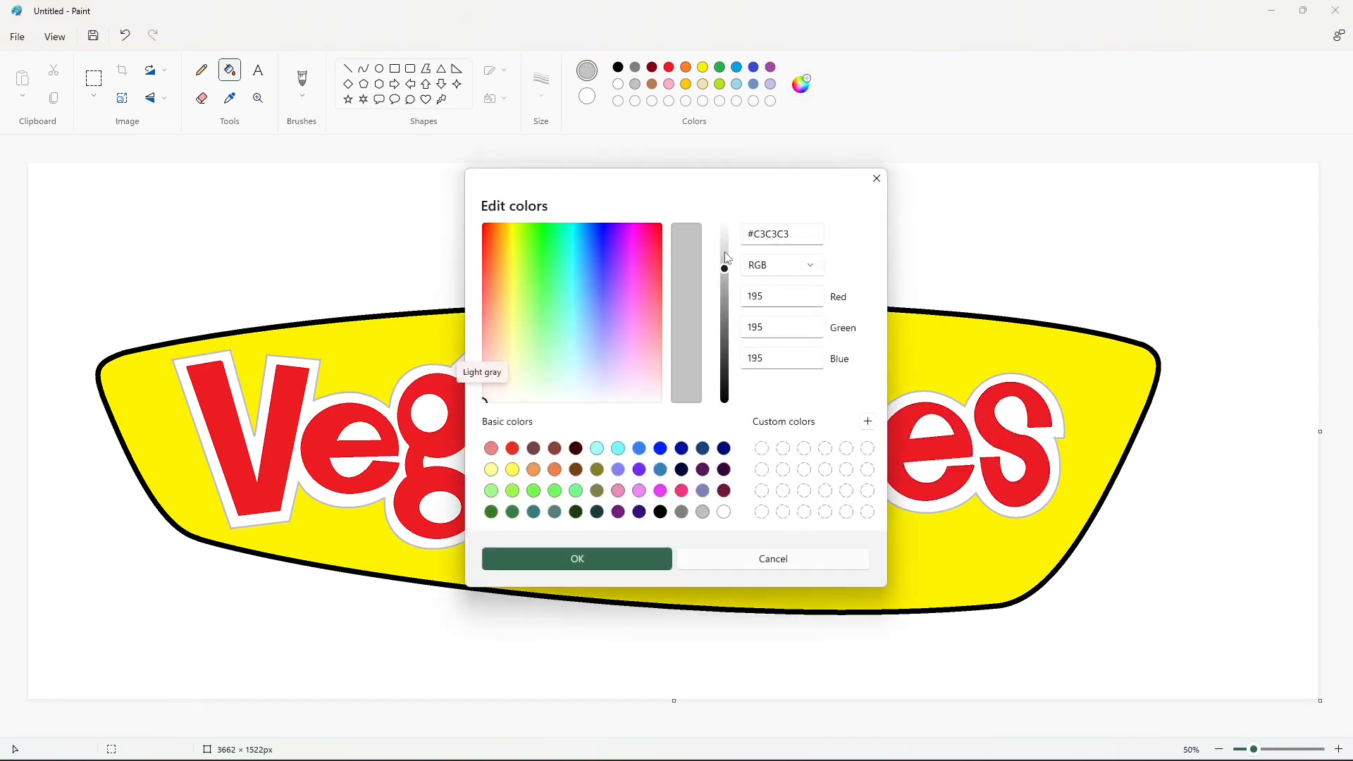
left_click_drag(728, 258, 724, 242)
left_click(628, 553)
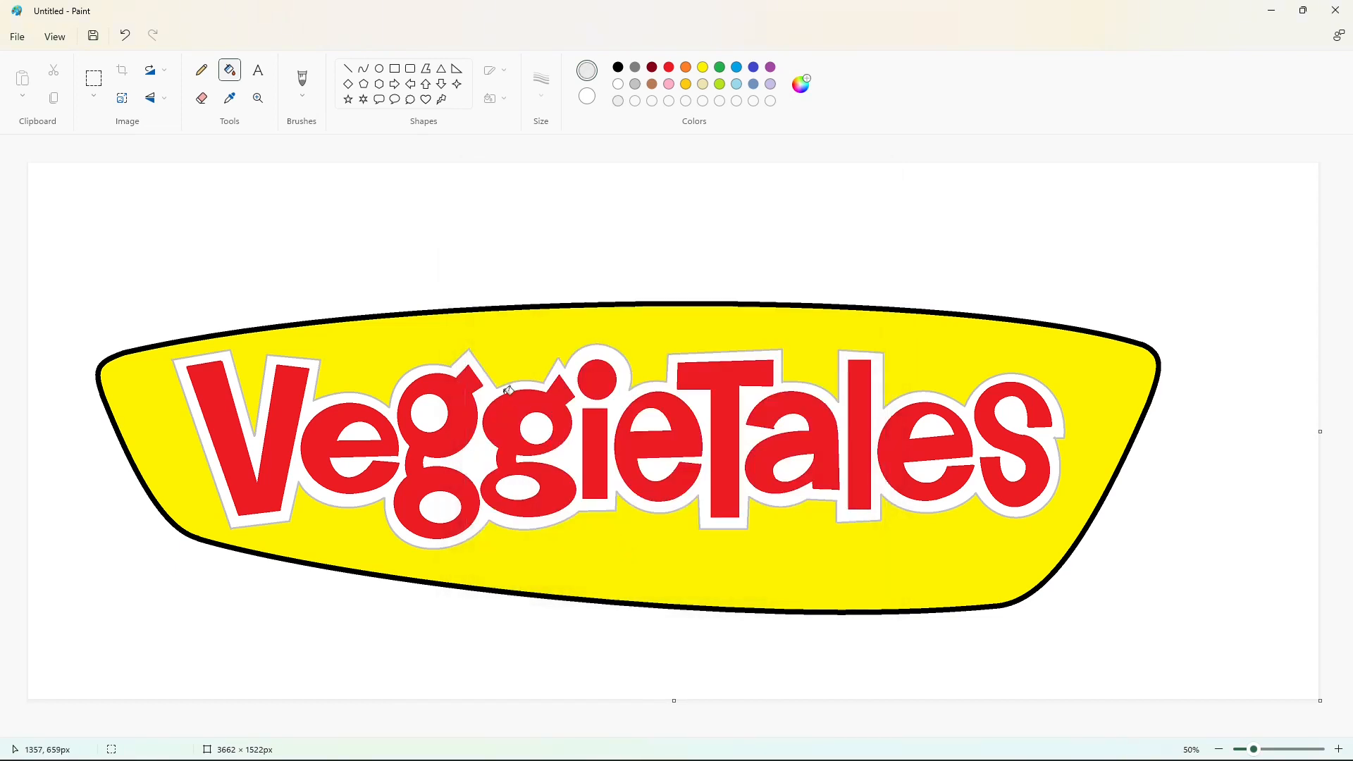
left_click(456, 362)
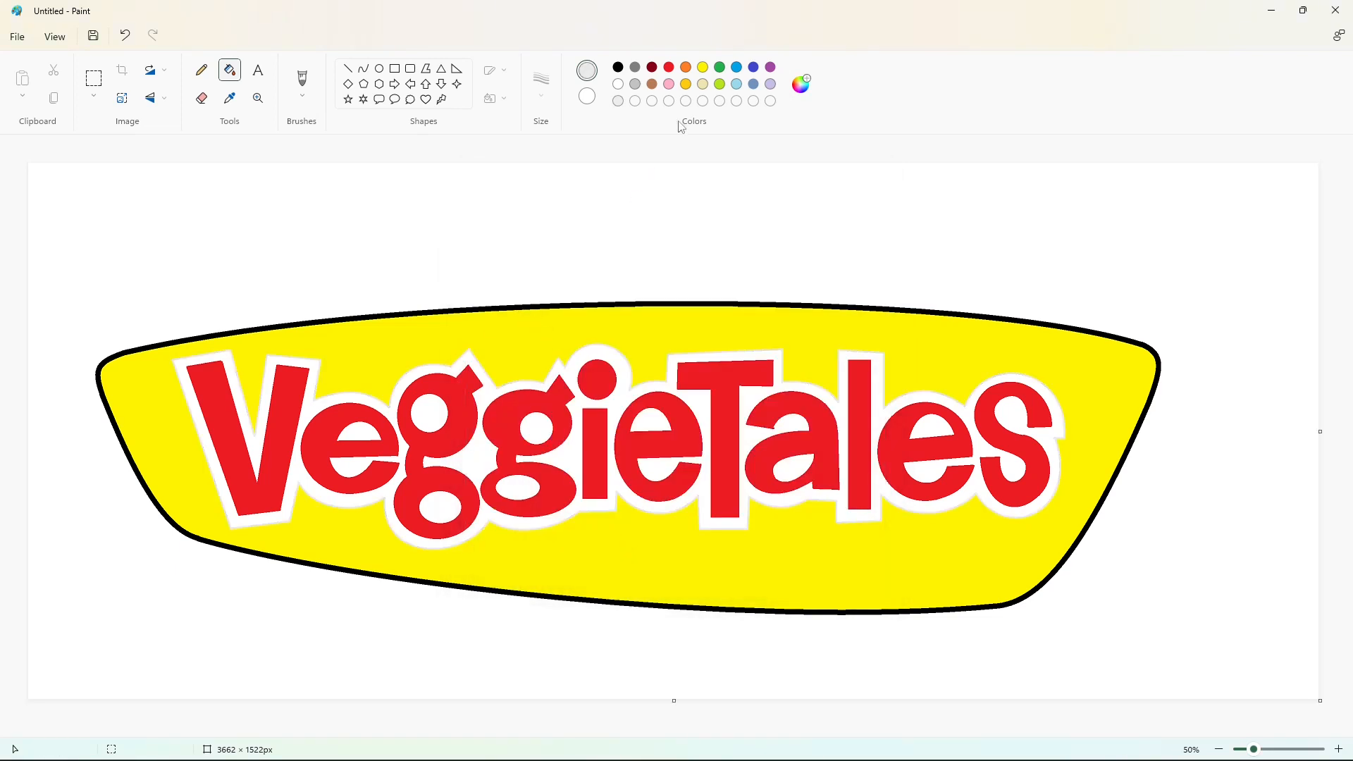
- Recolor the badge's thick border green
left_click(720, 67)
left_click(687, 304)
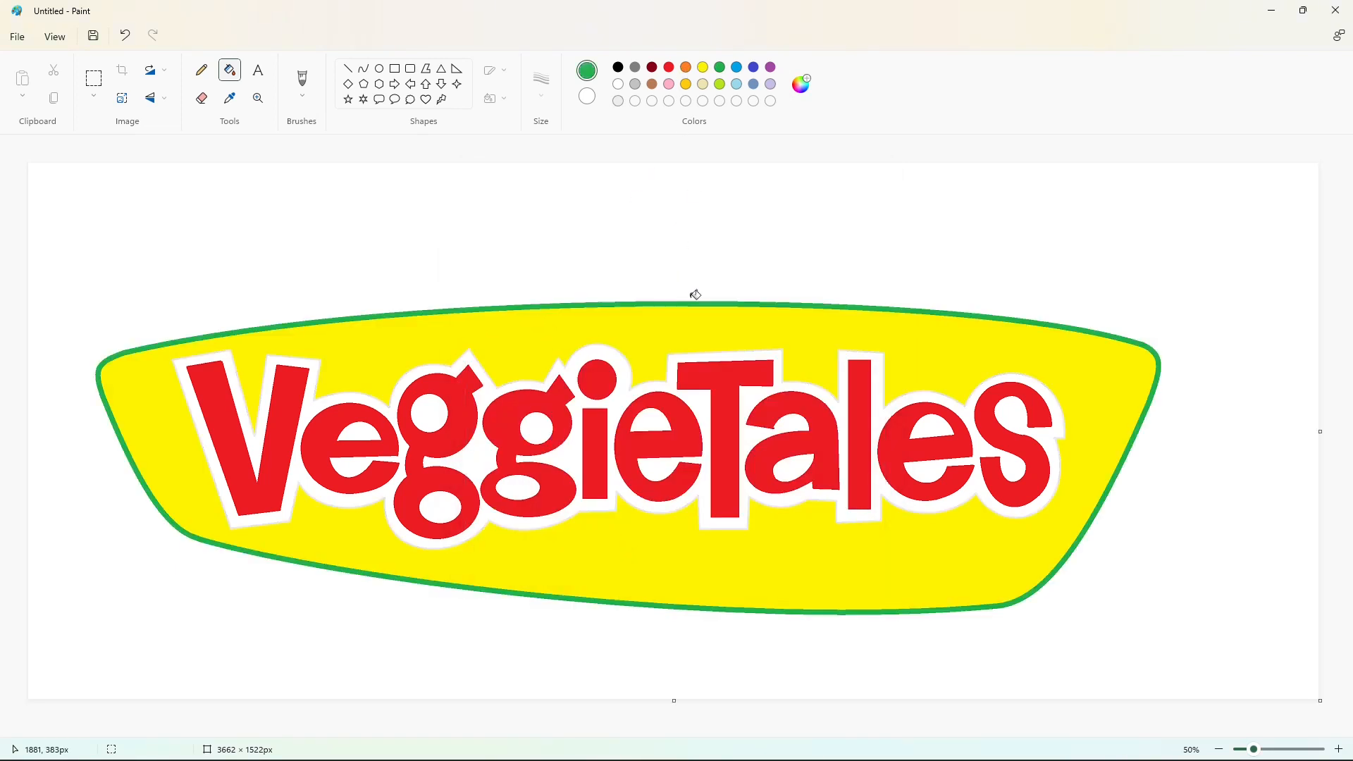